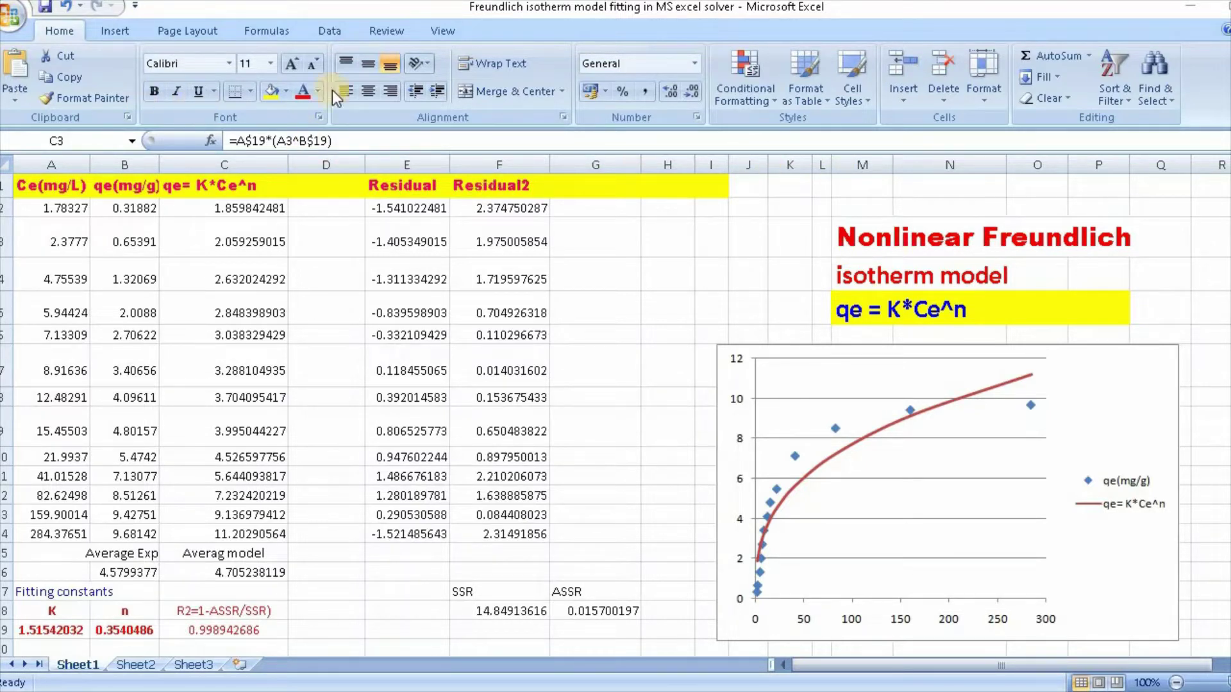
Confirm Solver Add-in is listed as active in Excel Options Add-Ins, then close the dialog.
click(336, 30)
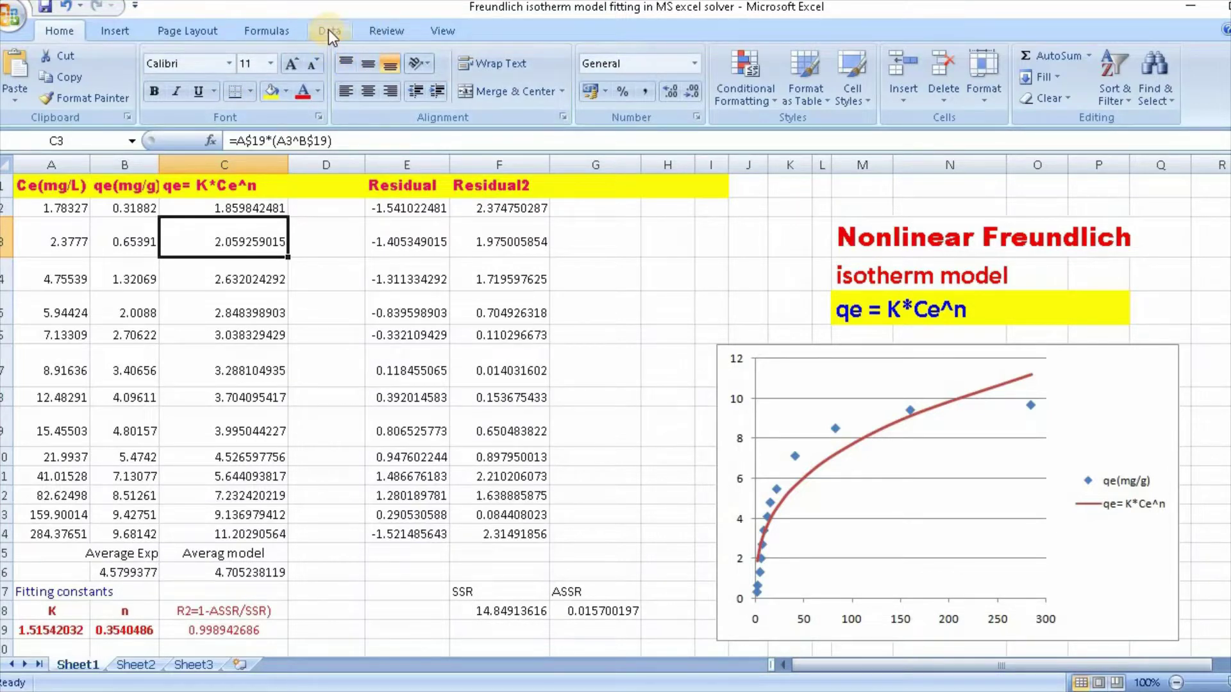
click(330, 30)
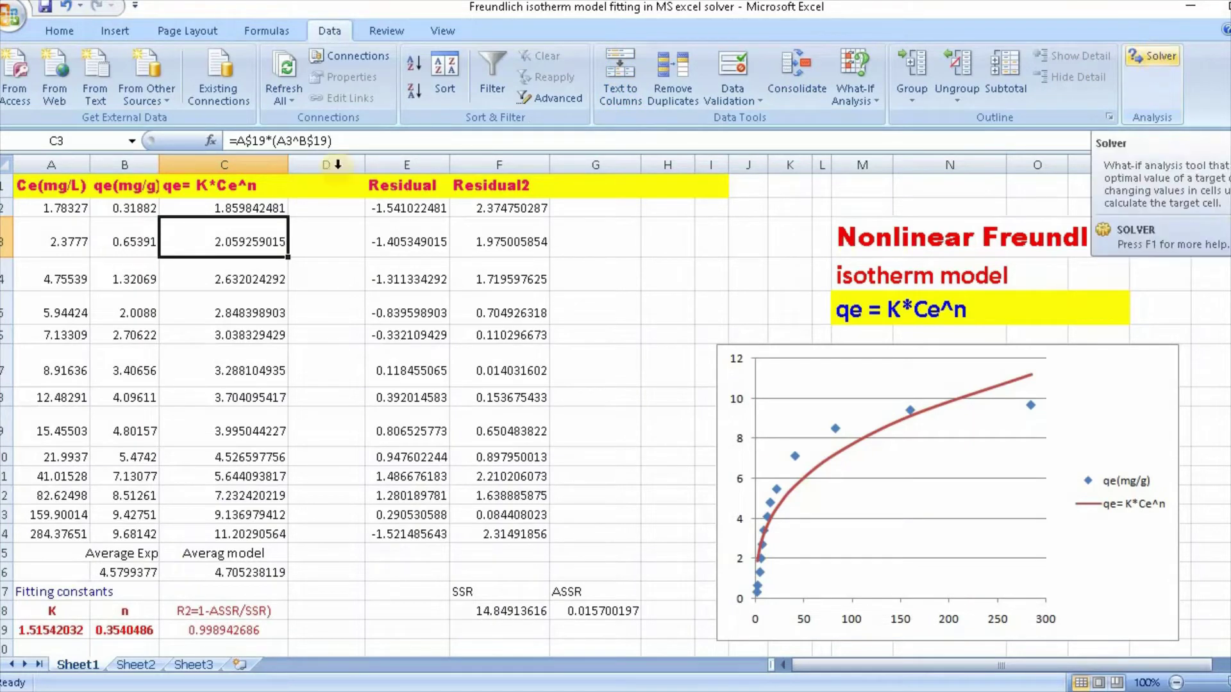
click(14, 19)
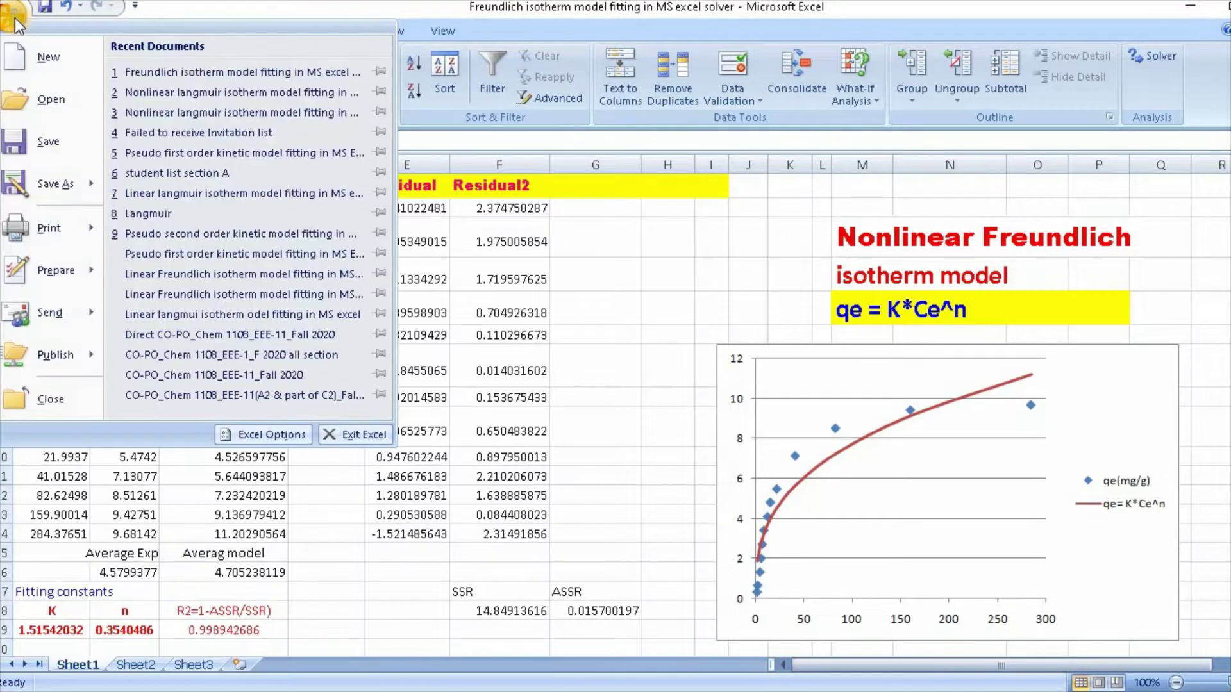
click(256, 440)
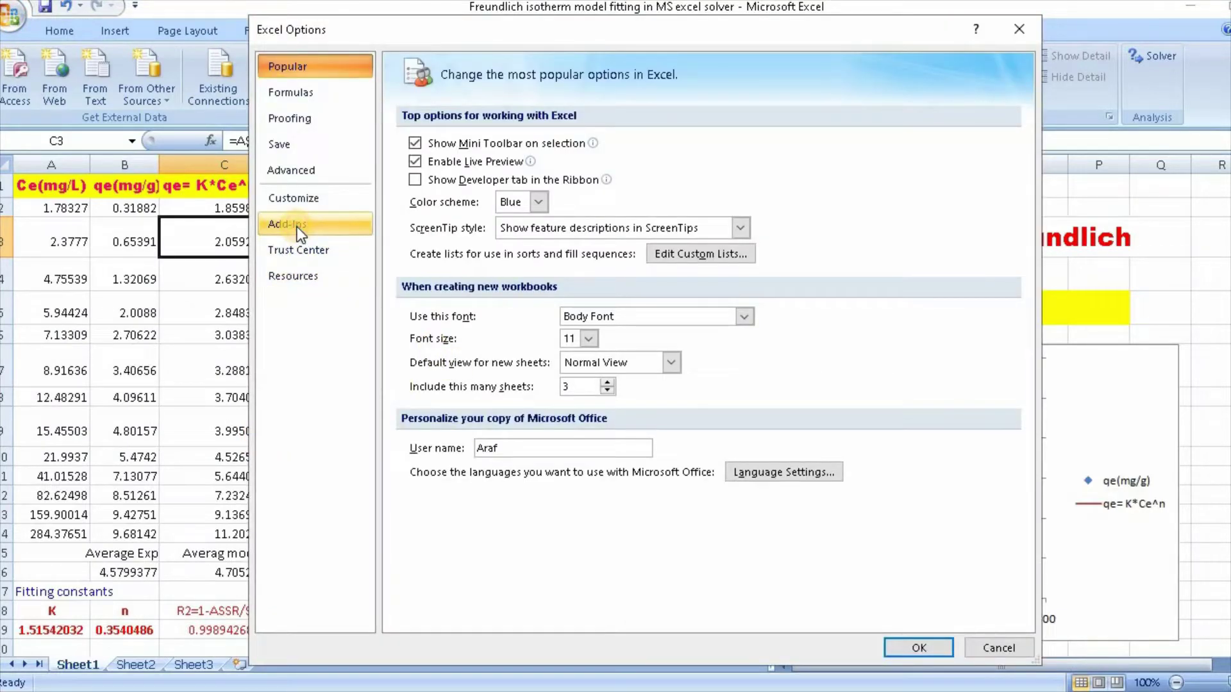
click(299, 235)
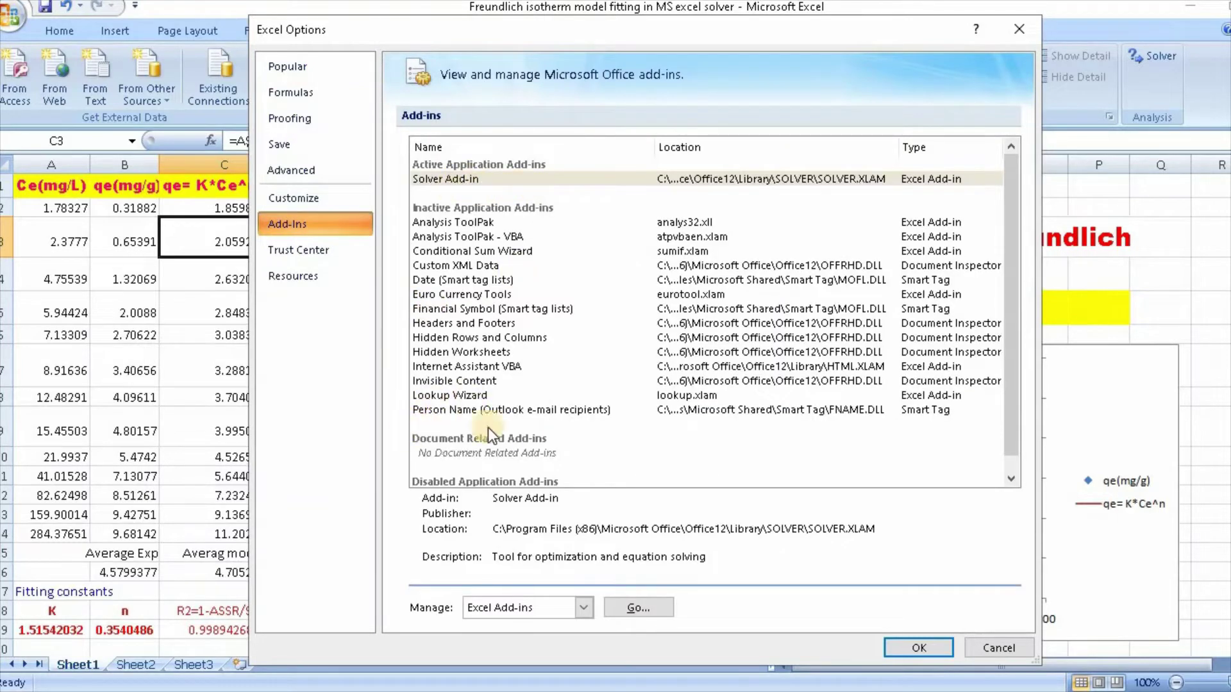
click(630, 608)
click(1022, 29)
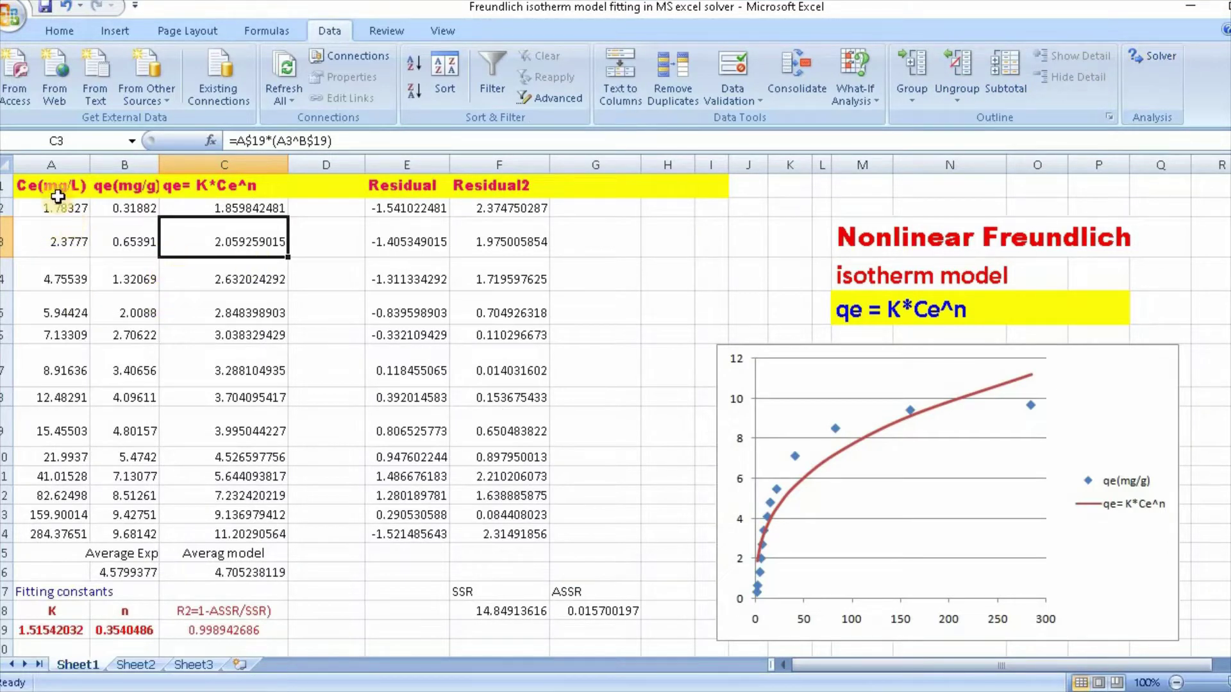
drag(59, 187, 108, 533)
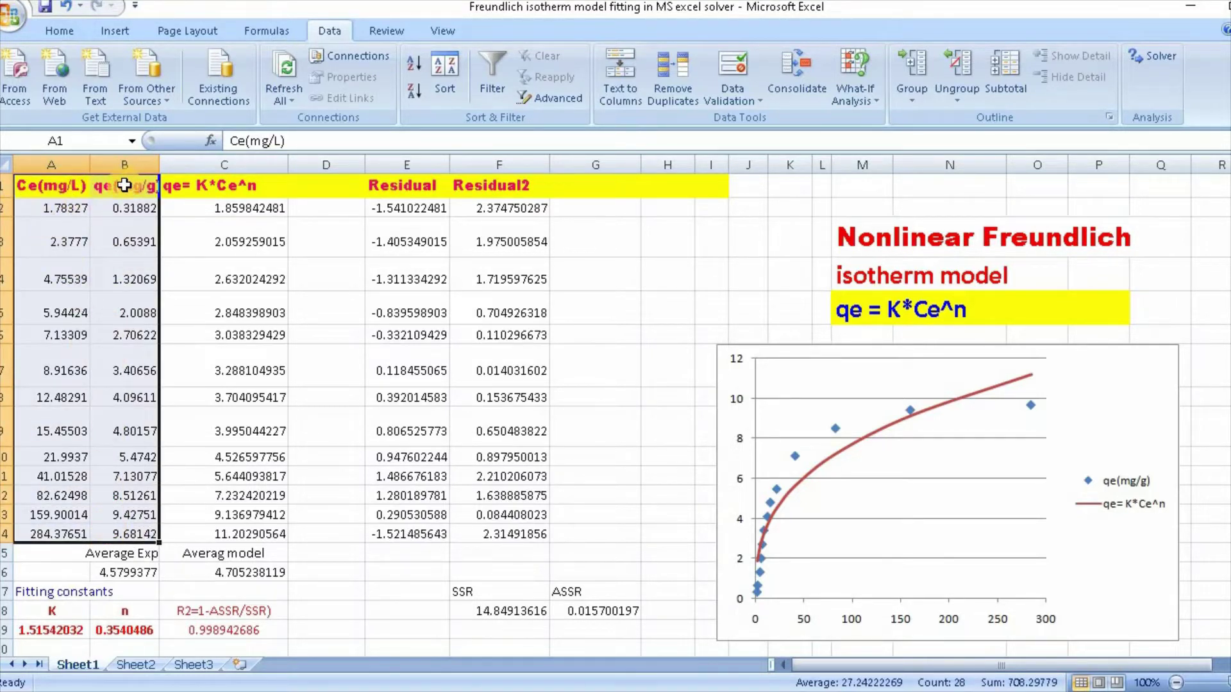
click(316, 241)
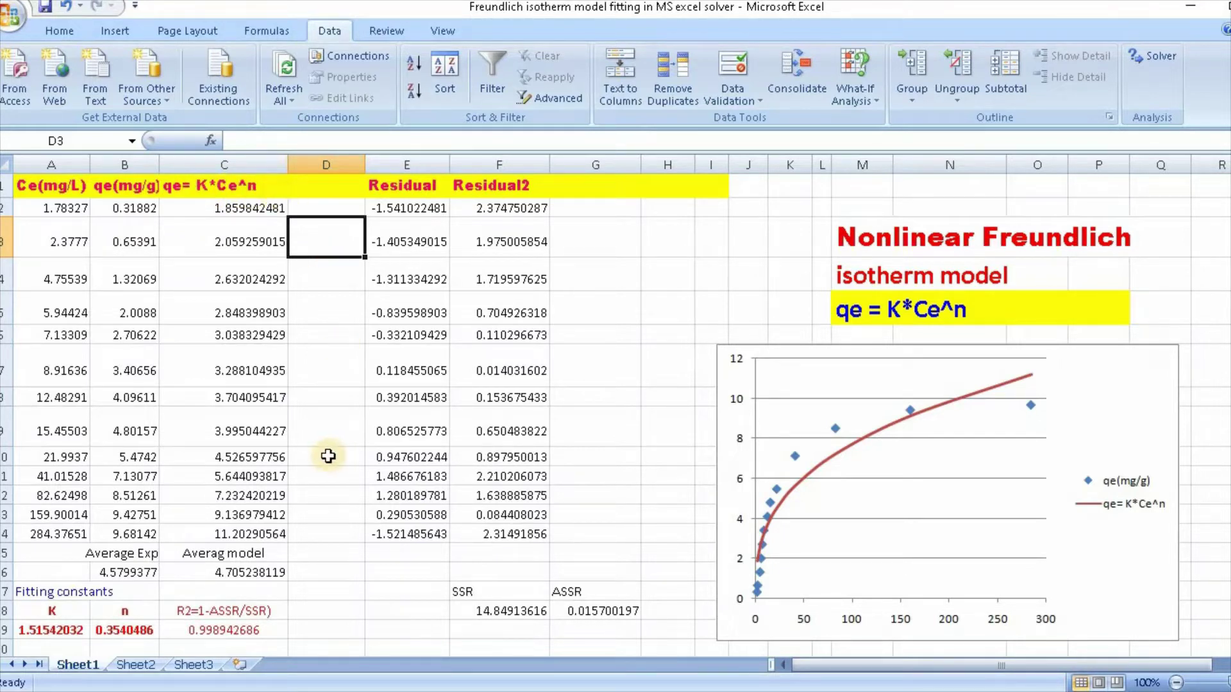
click(48, 612)
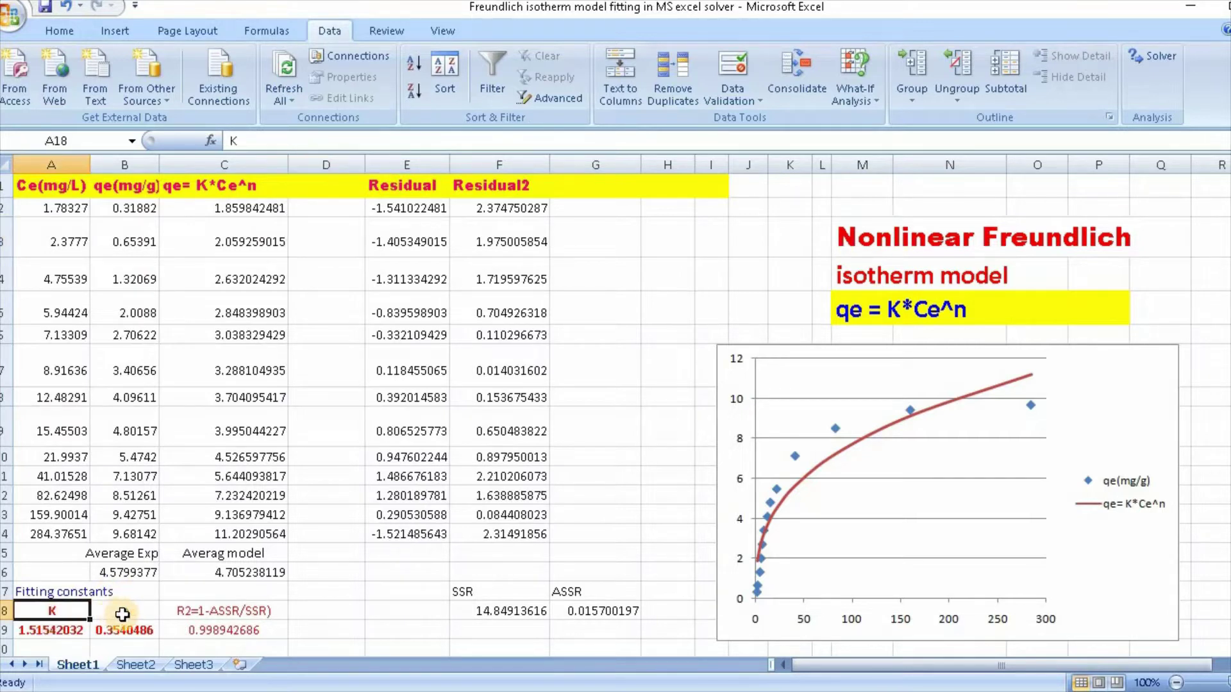
click(121, 613)
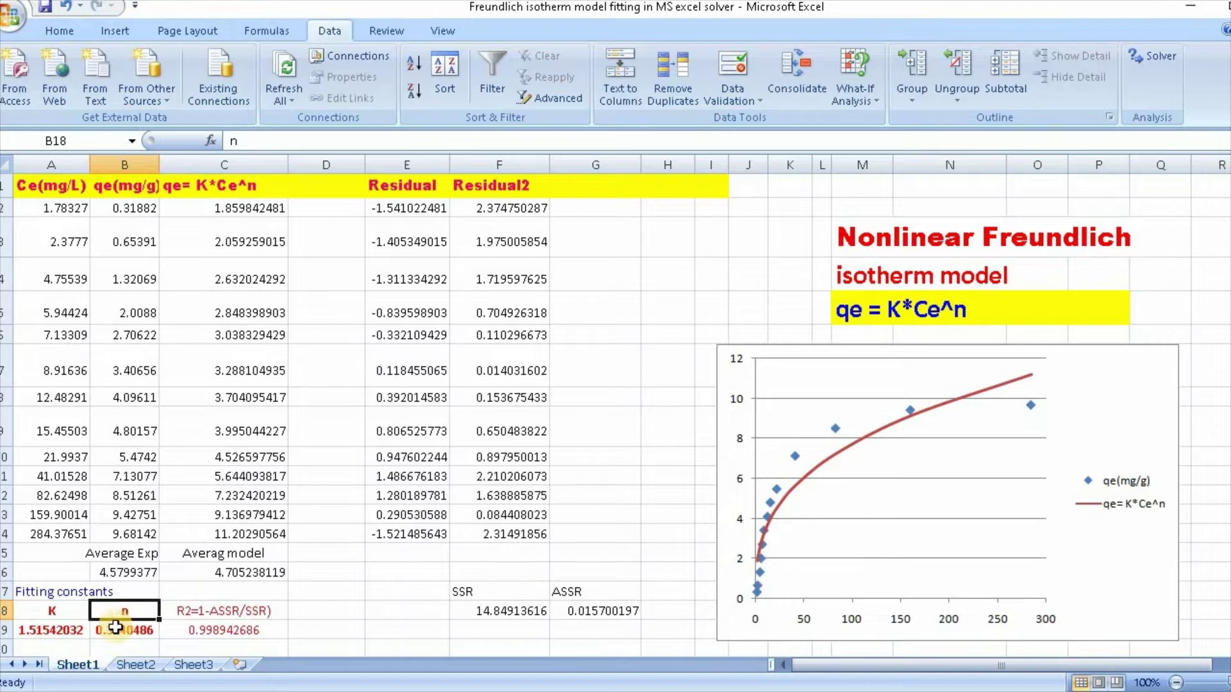
Confirm =A$19*(A2^B$19) in C2 and fill it down to C14.
click(235, 211)
double_click(235, 211)
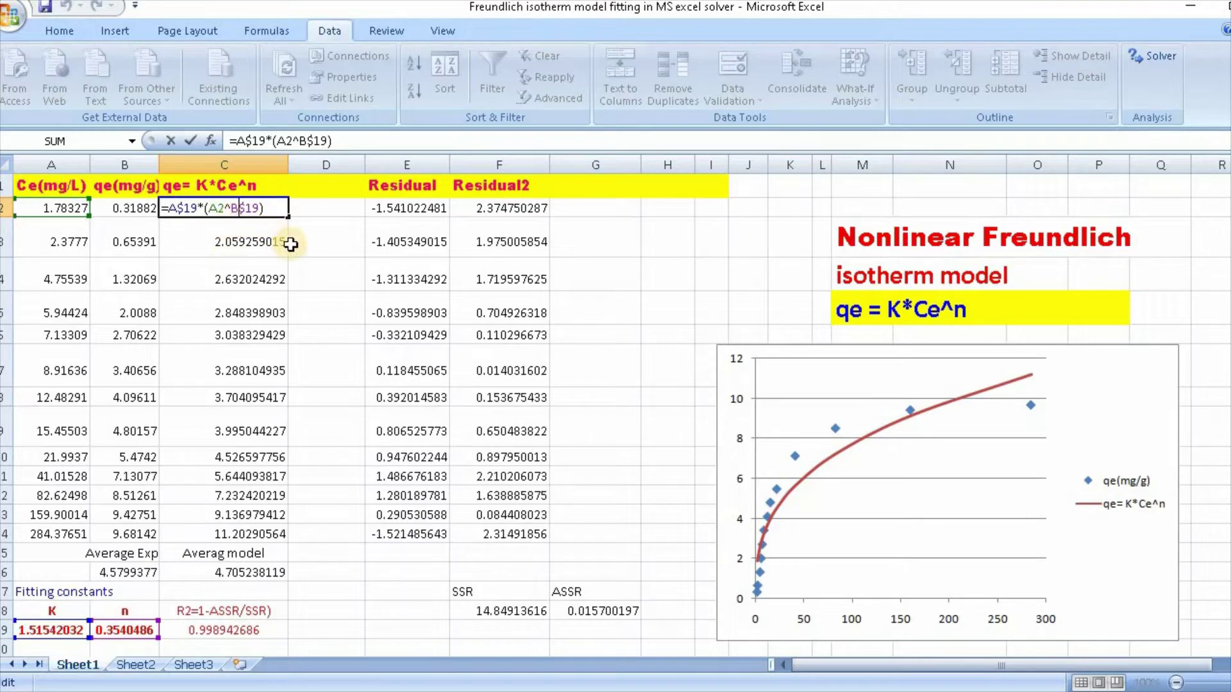
key(Return)
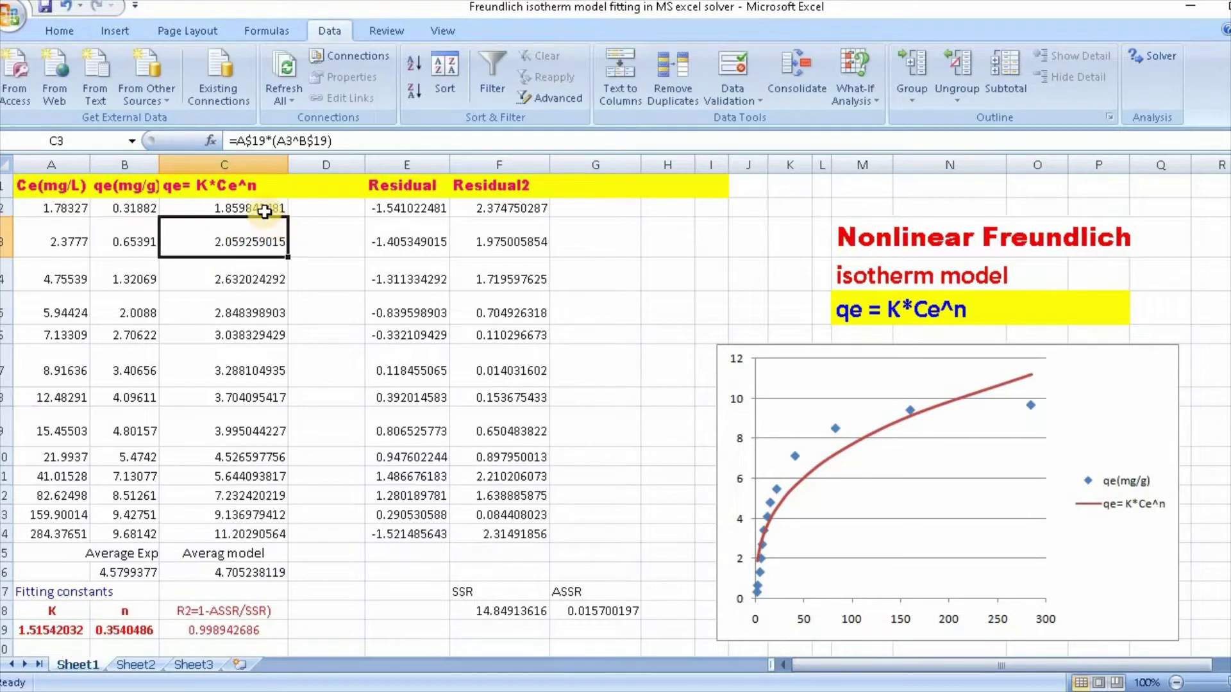
click(262, 207)
drag(289, 218, 311, 539)
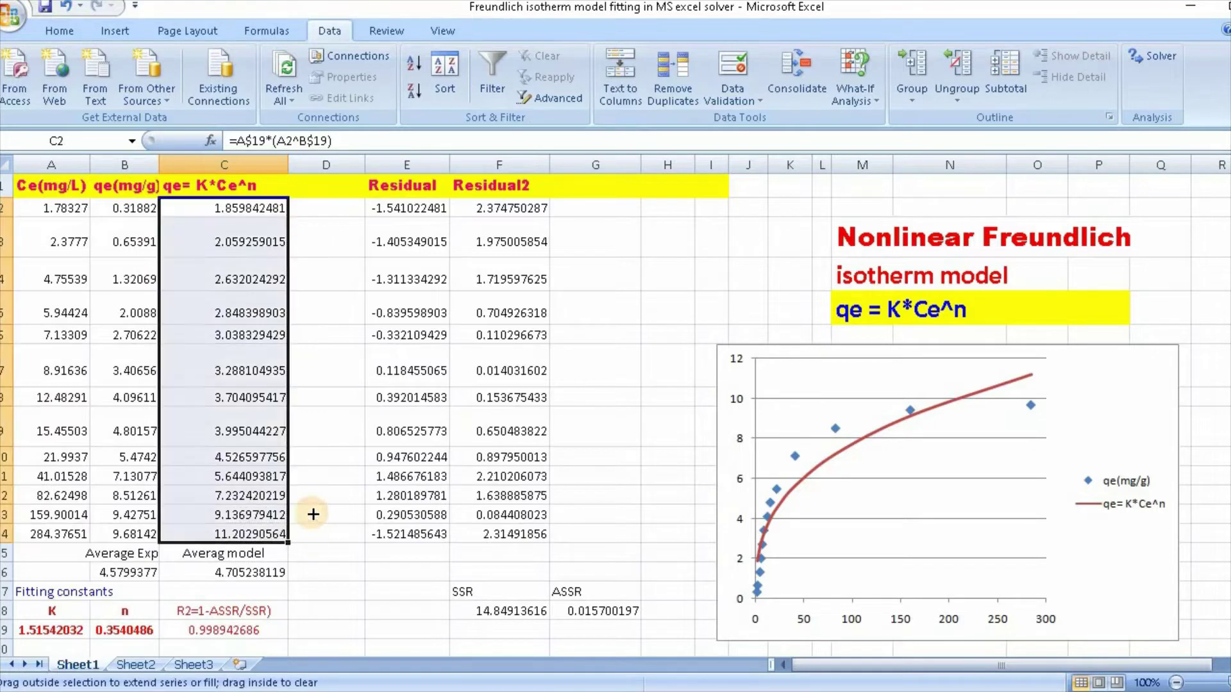
Enter the residual formula =B2-C2 in E2 and fill it down to E14.
click(374, 376)
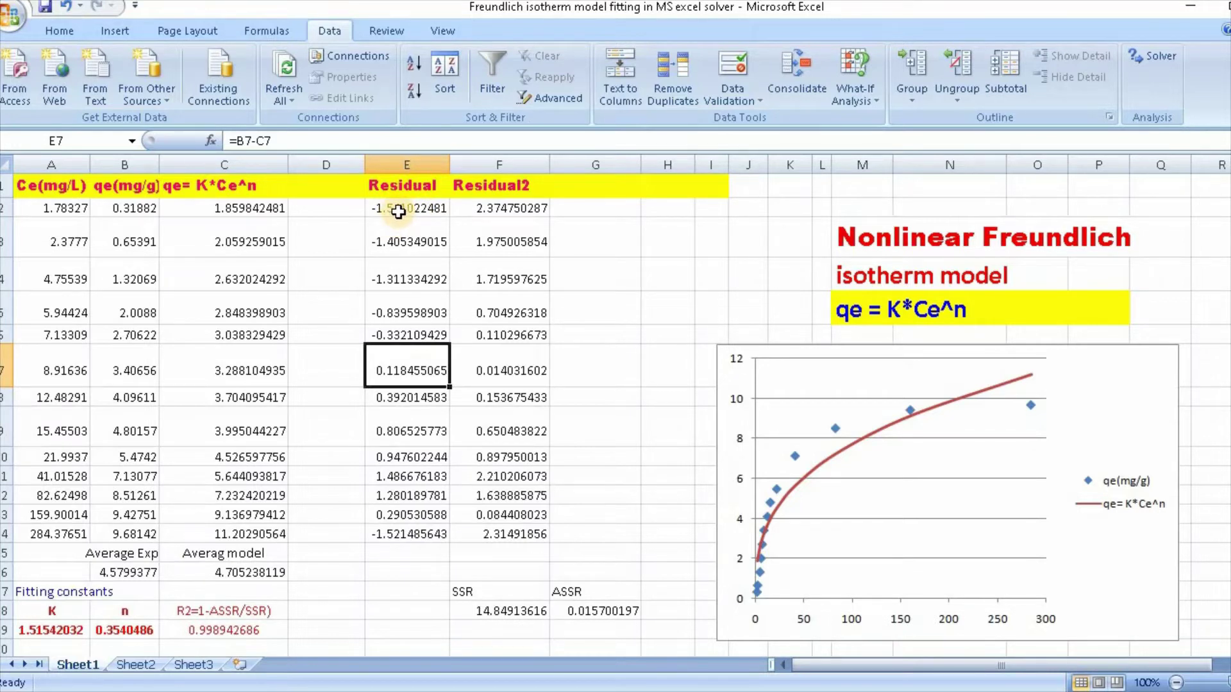
double_click(399, 212)
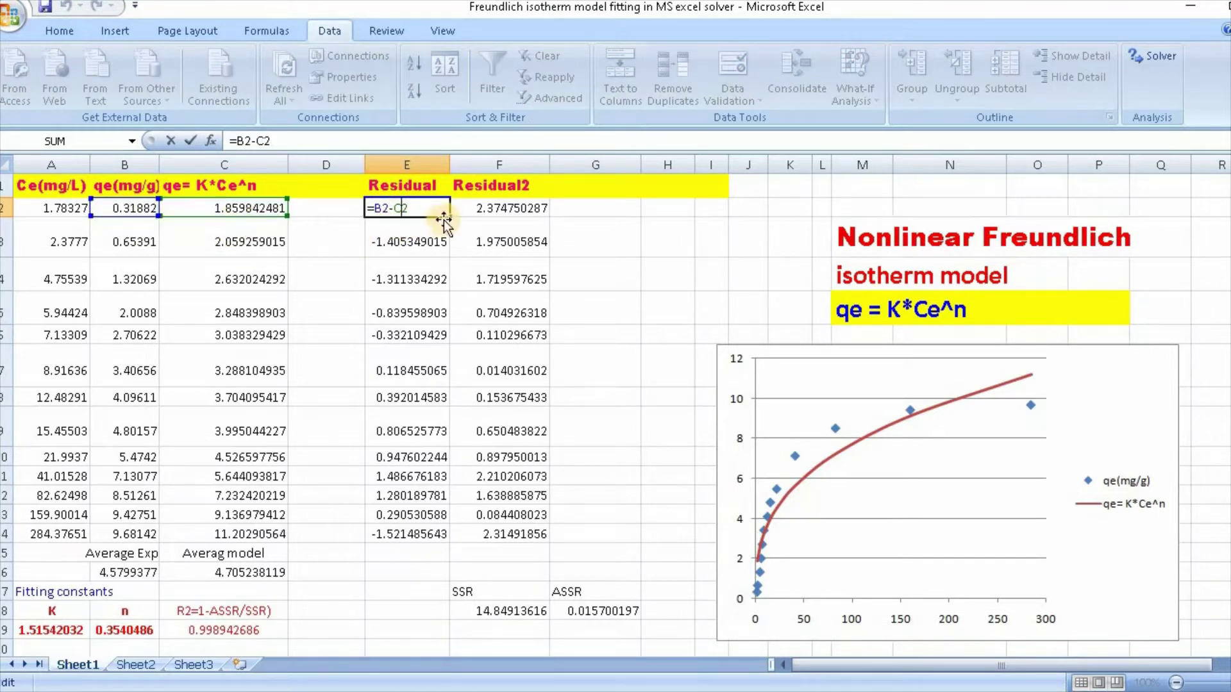
key(Return)
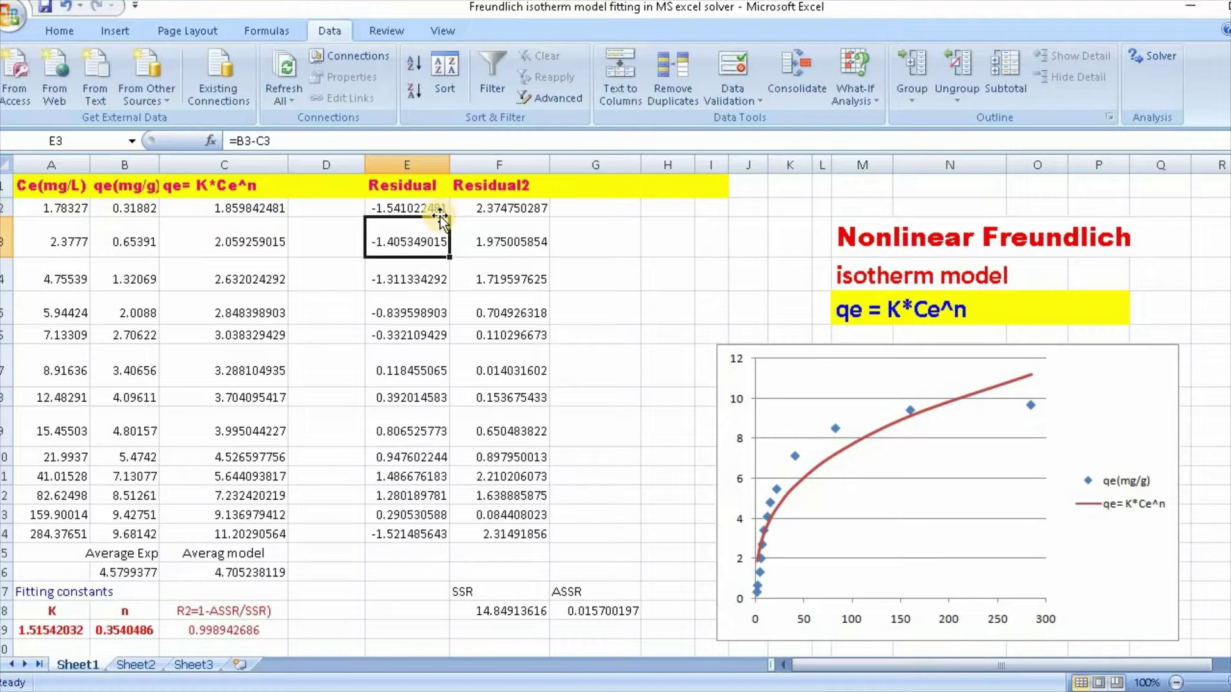
click(444, 214)
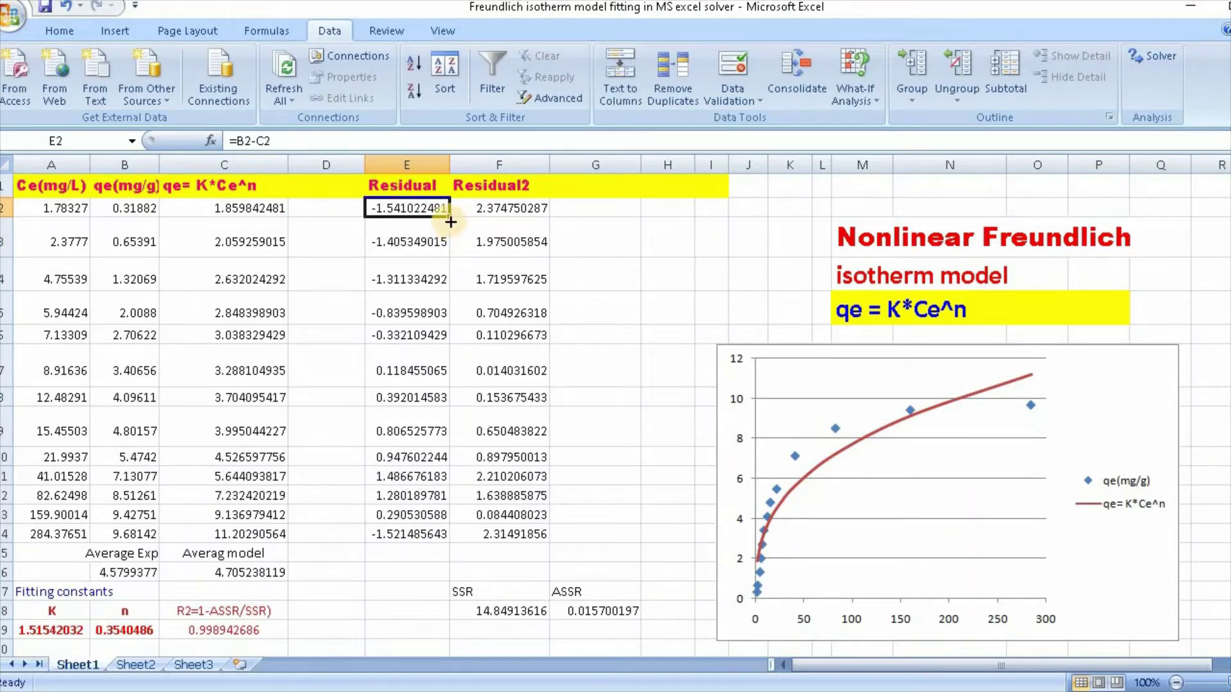
drag(450, 223, 452, 535)
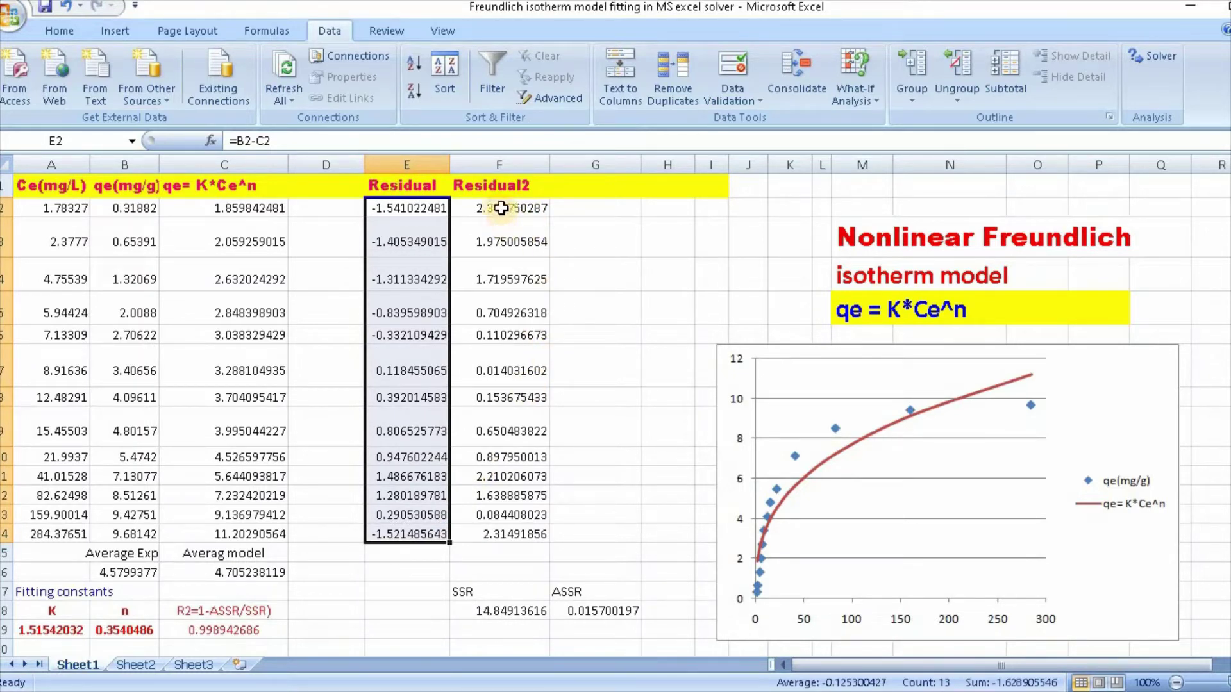
Enter the squared residual =E2^2 in F2 and fill it down to F14.
click(501, 207)
text(=E2^2)
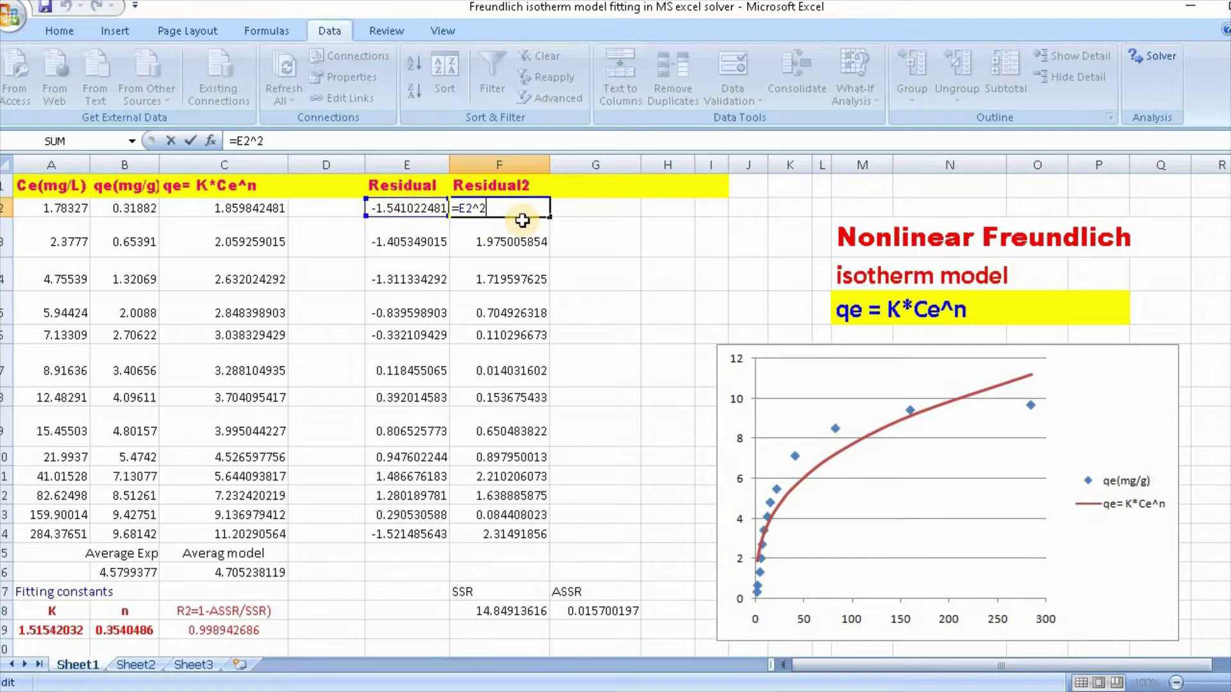
key(Return)
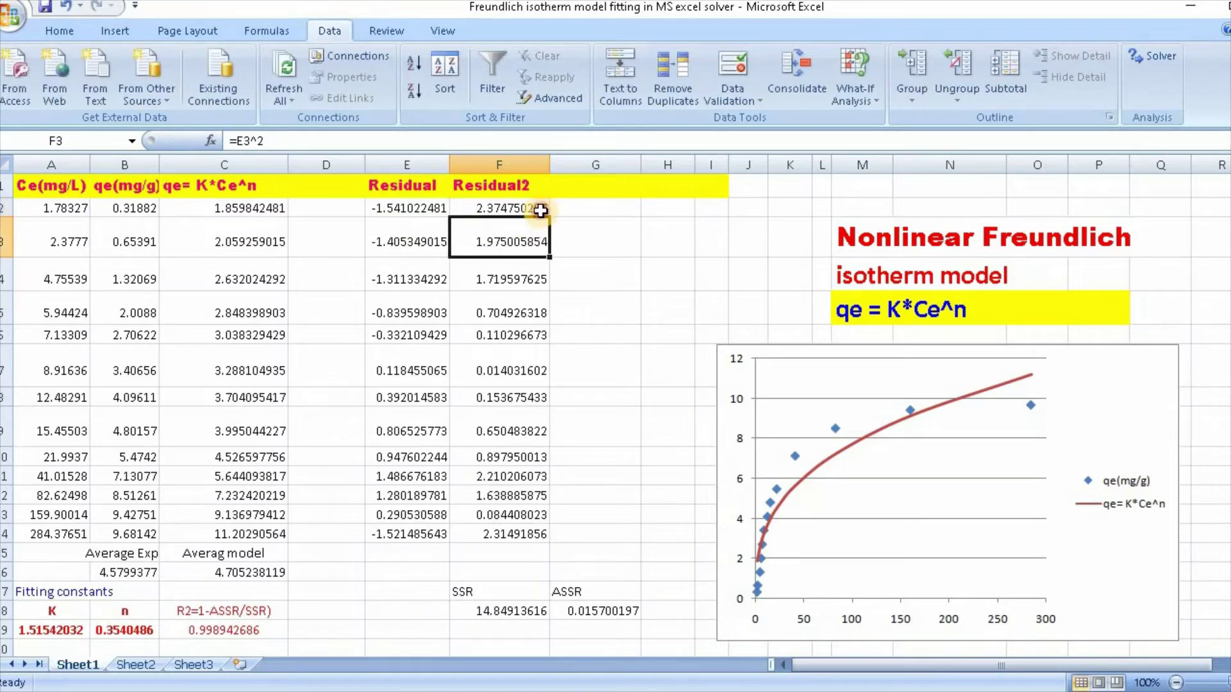
click(542, 209)
drag(549, 218, 558, 519)
click(588, 494)
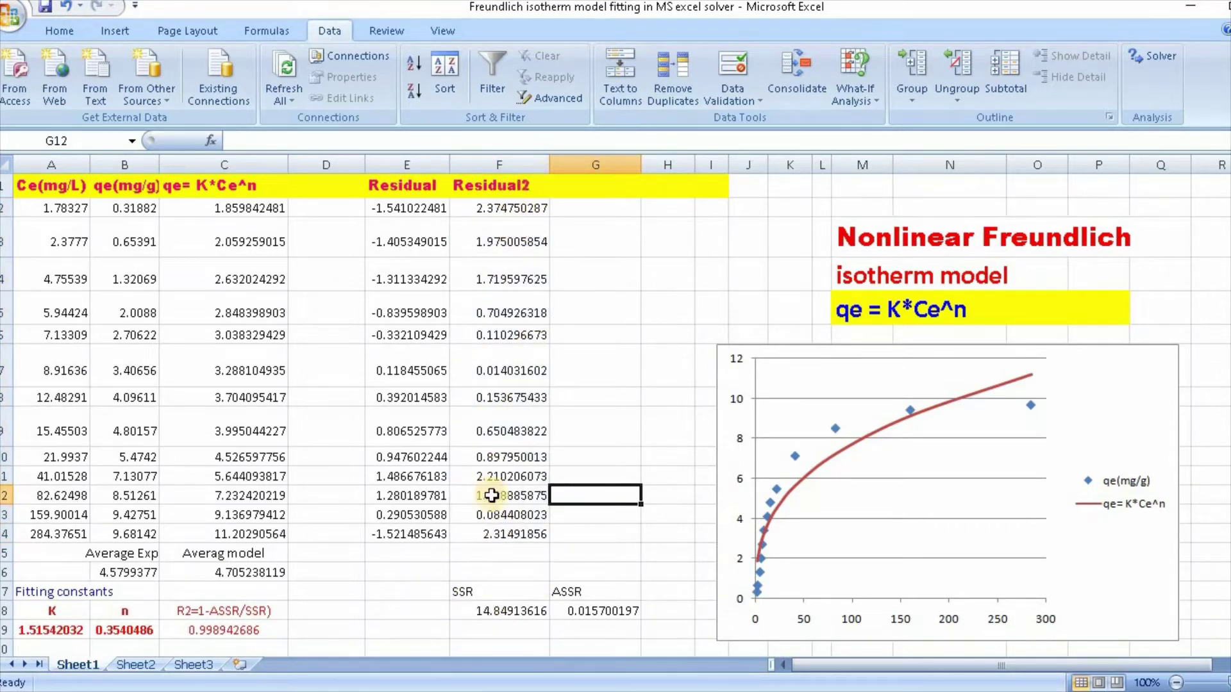
scroll(471, 530, down, 1)
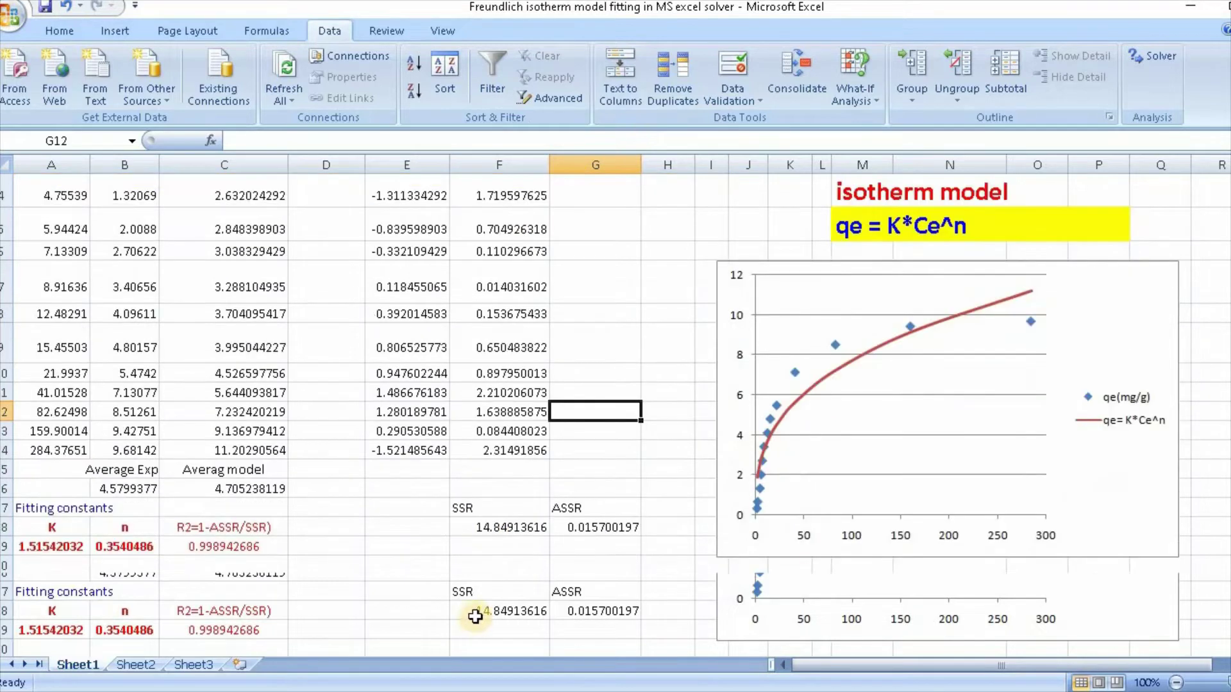
click(478, 510)
click(502, 535)
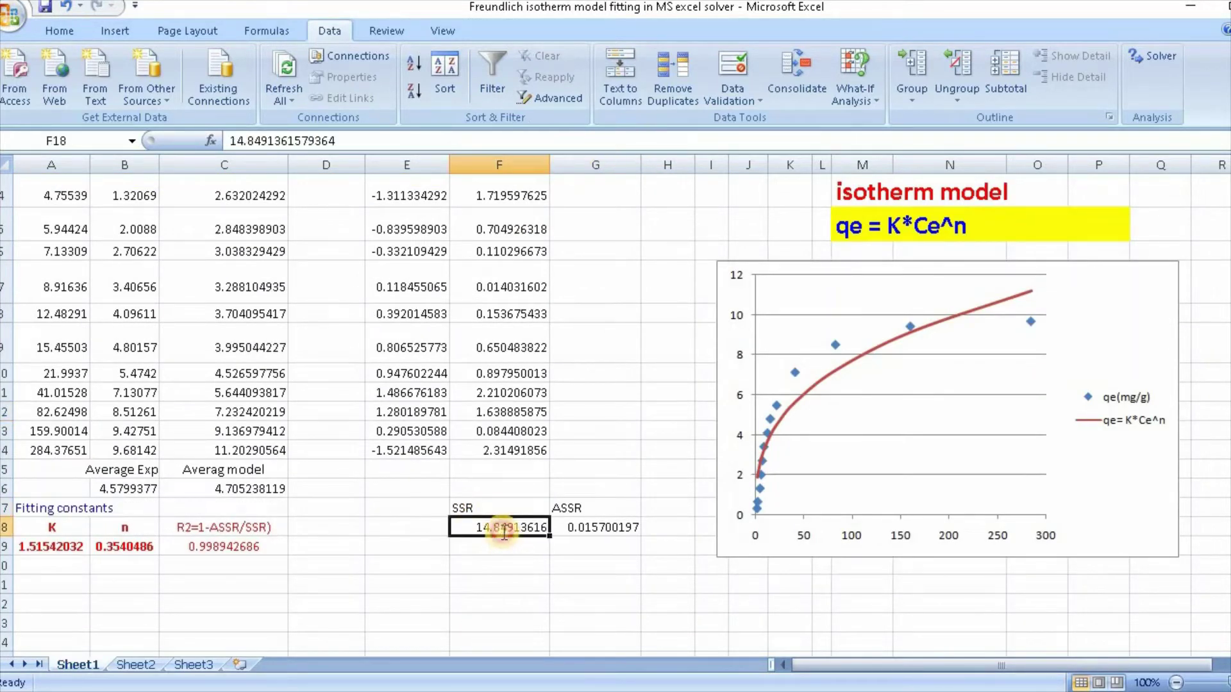
double_click(502, 535)
scroll(527, 316, up, 1)
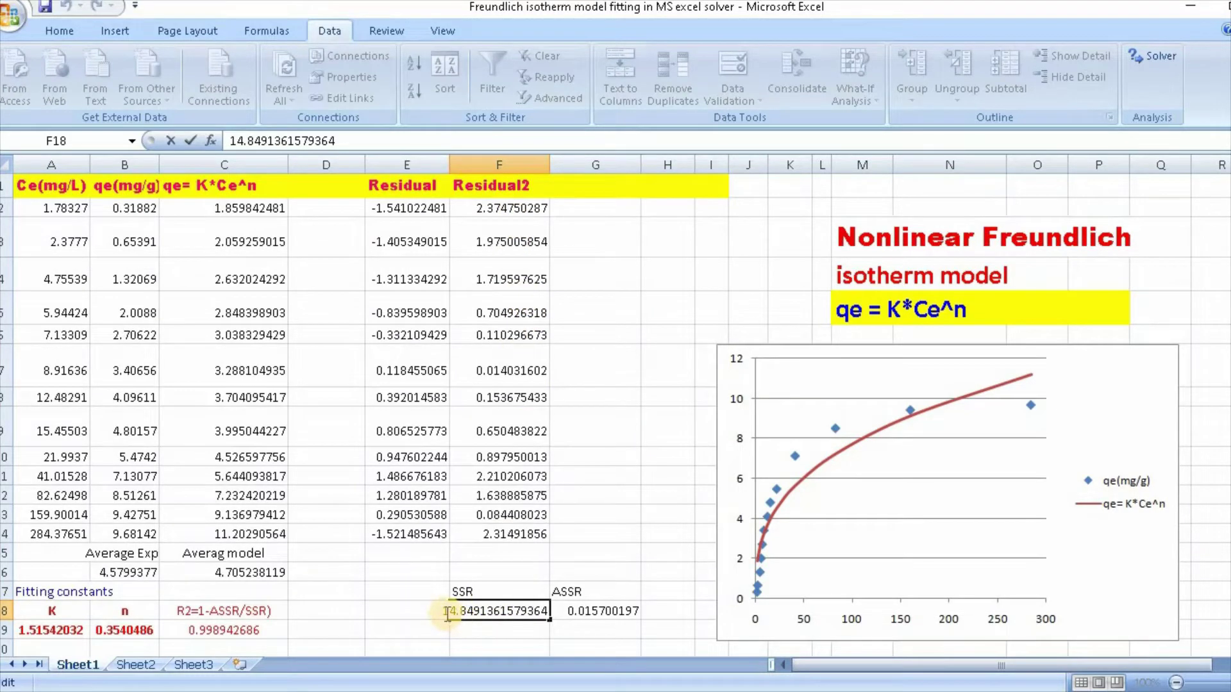
drag(449, 616, 547, 616)
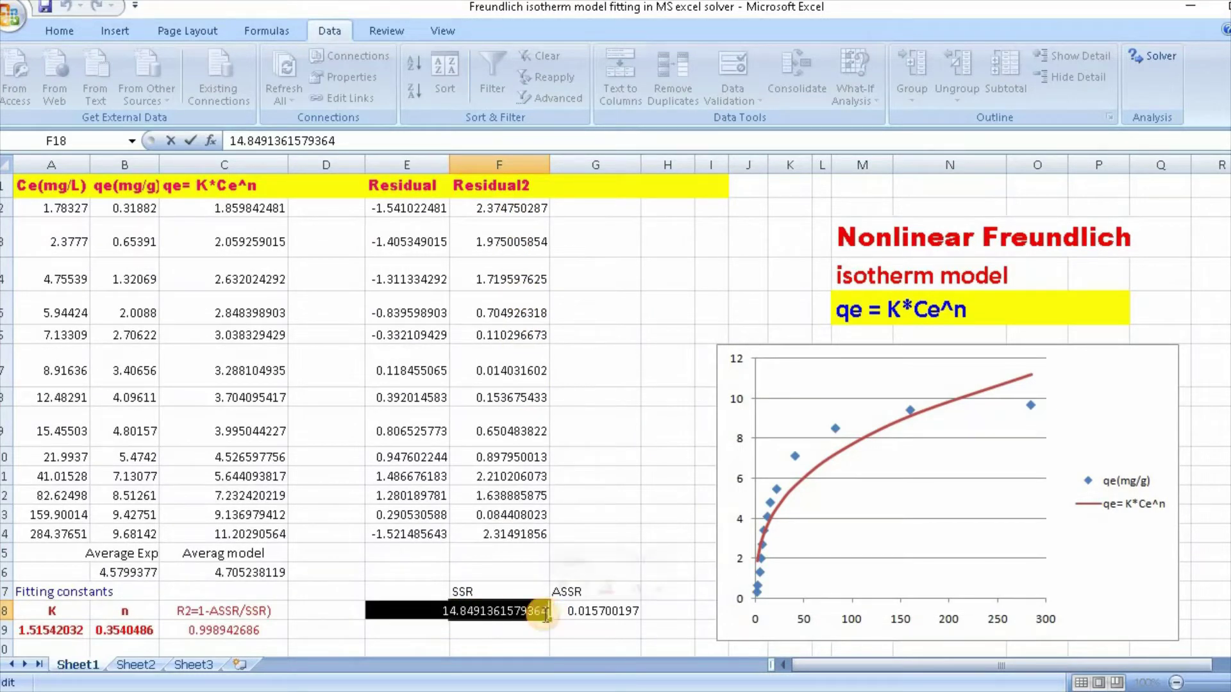
text(=)
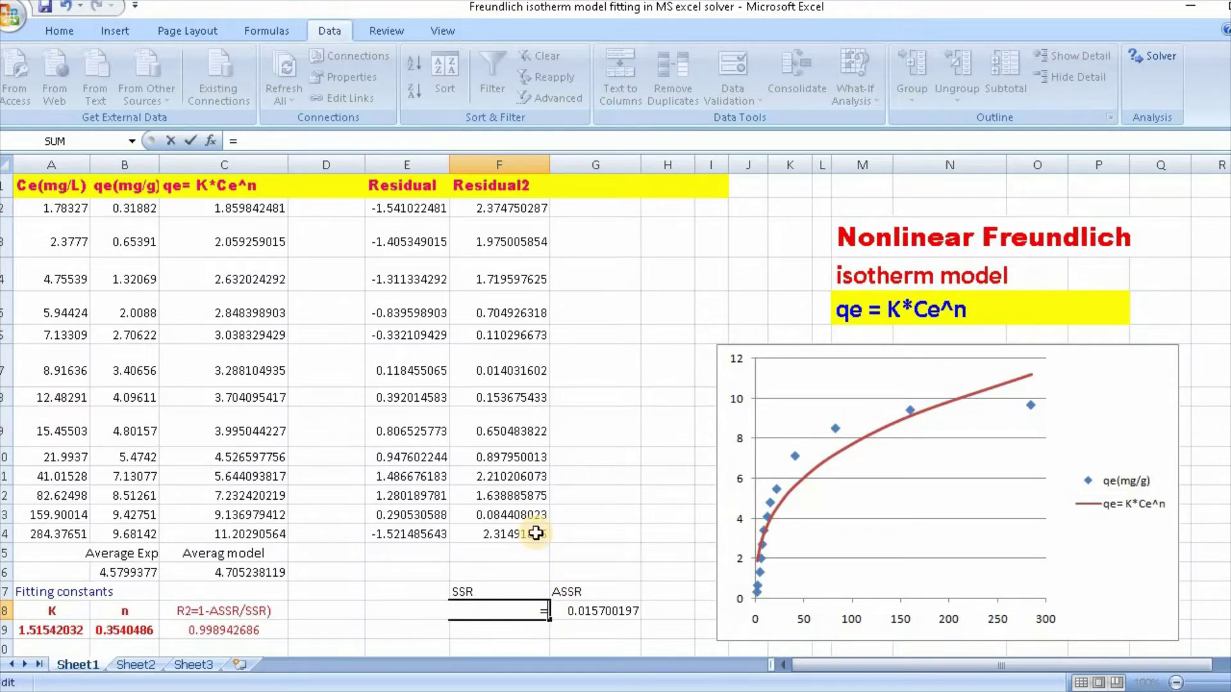
text(SUM)
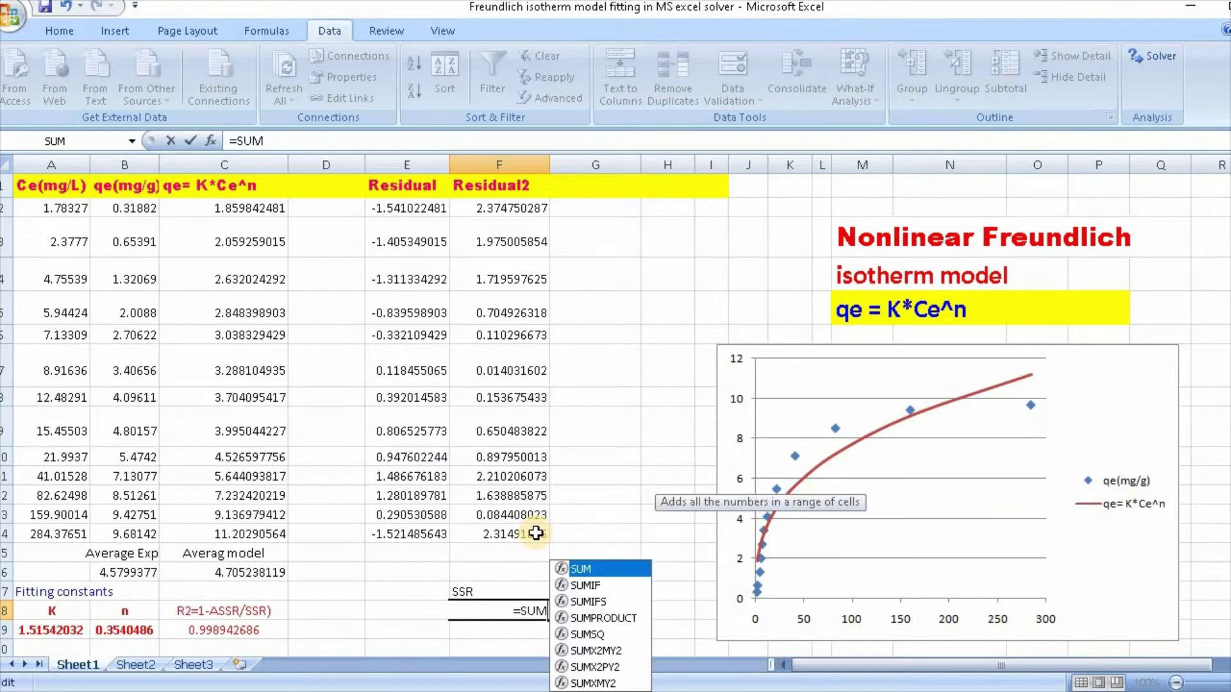
text(()
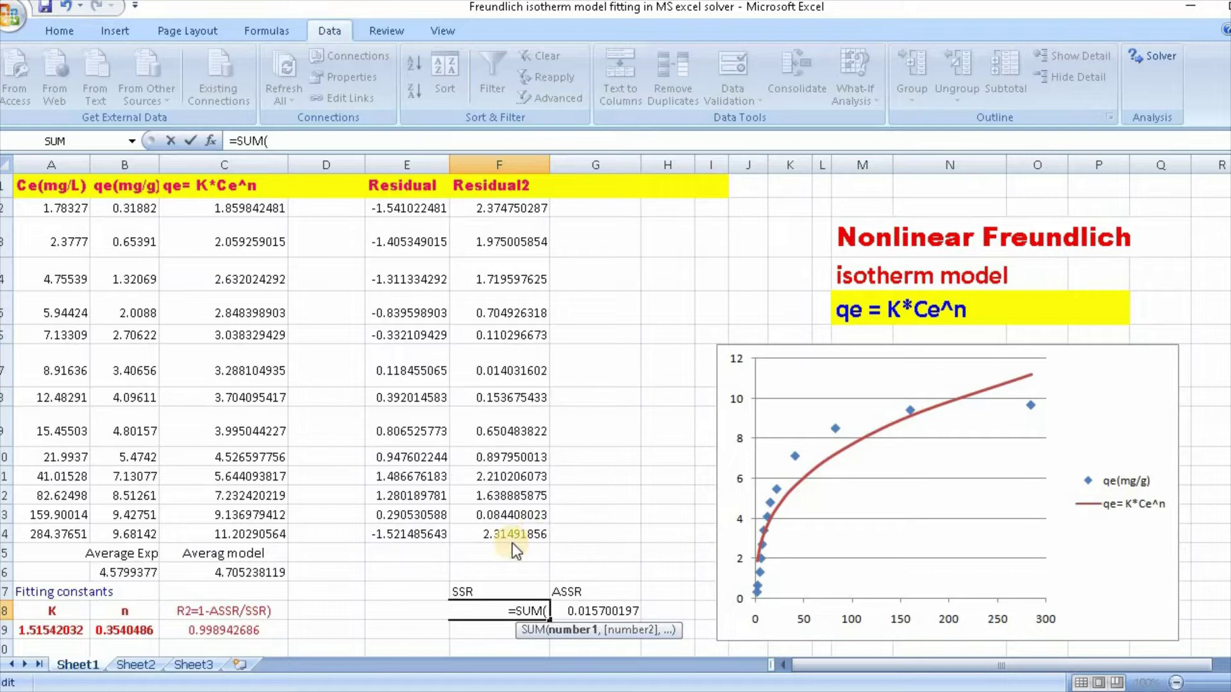
drag(513, 534, 514, 238)
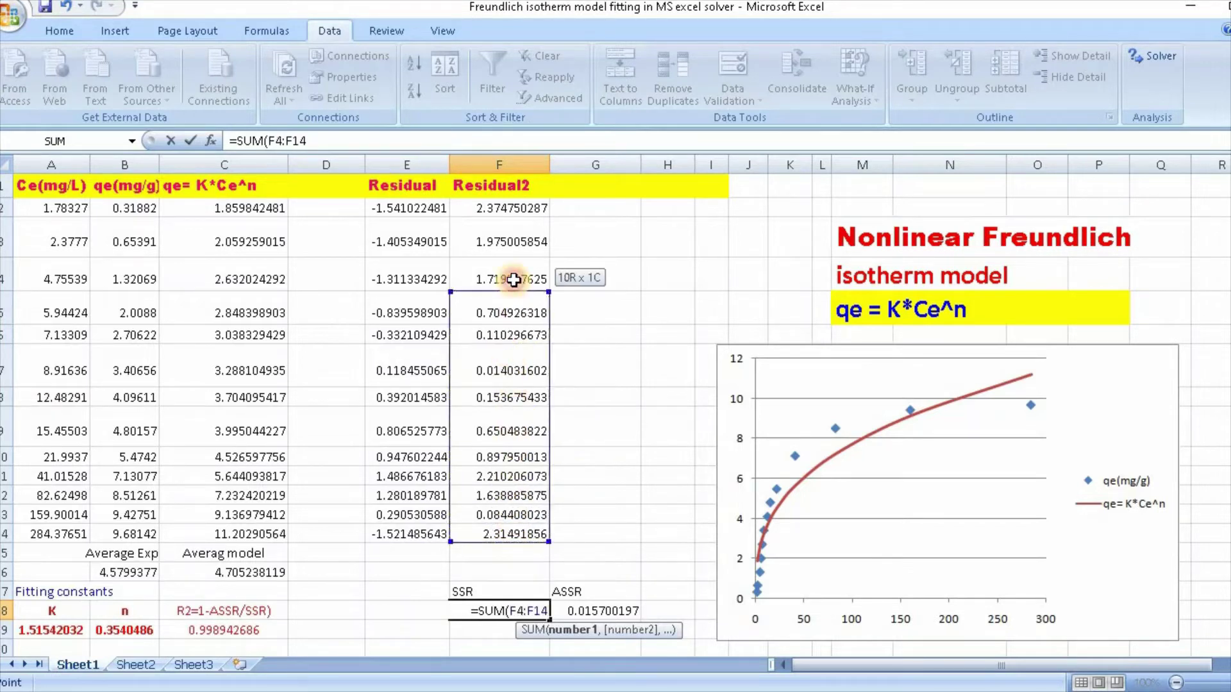
drag(515, 239, 513, 209)
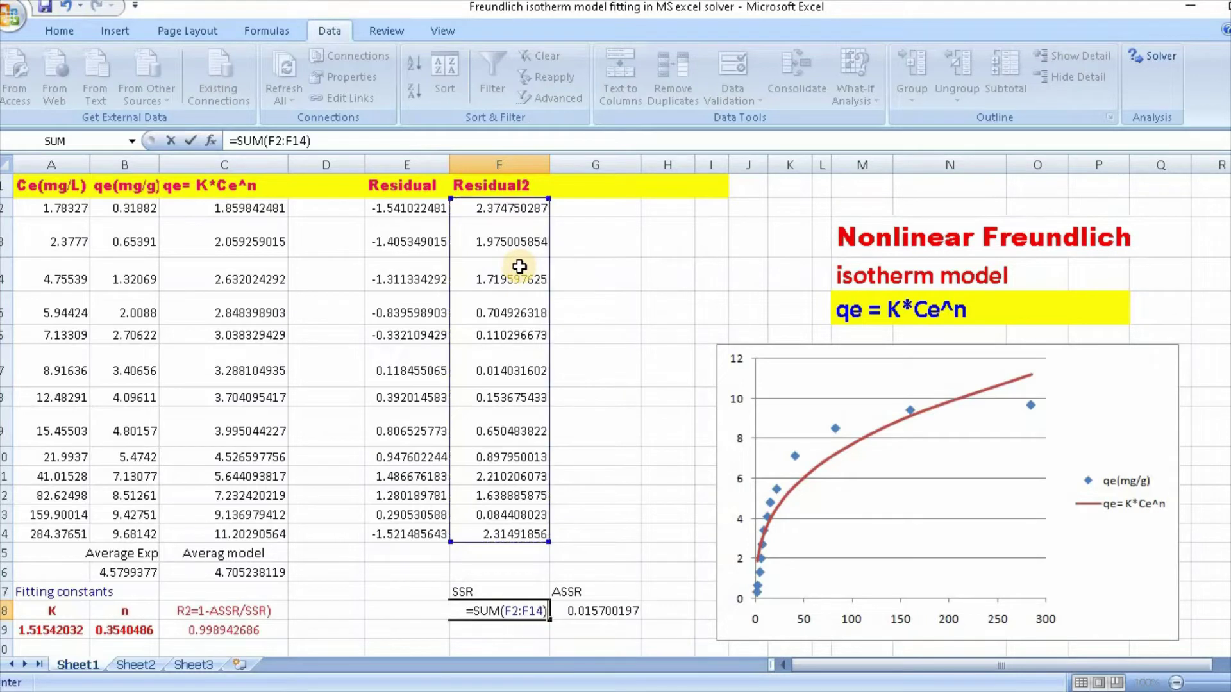
key(Return)
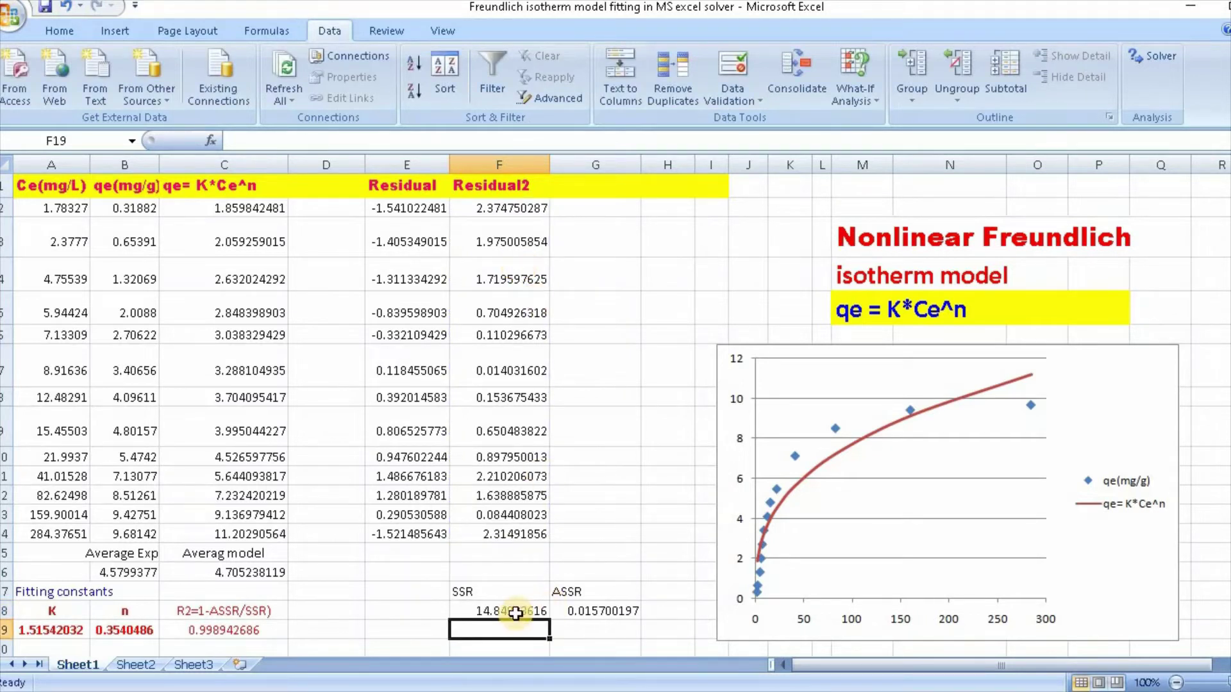
click(510, 613)
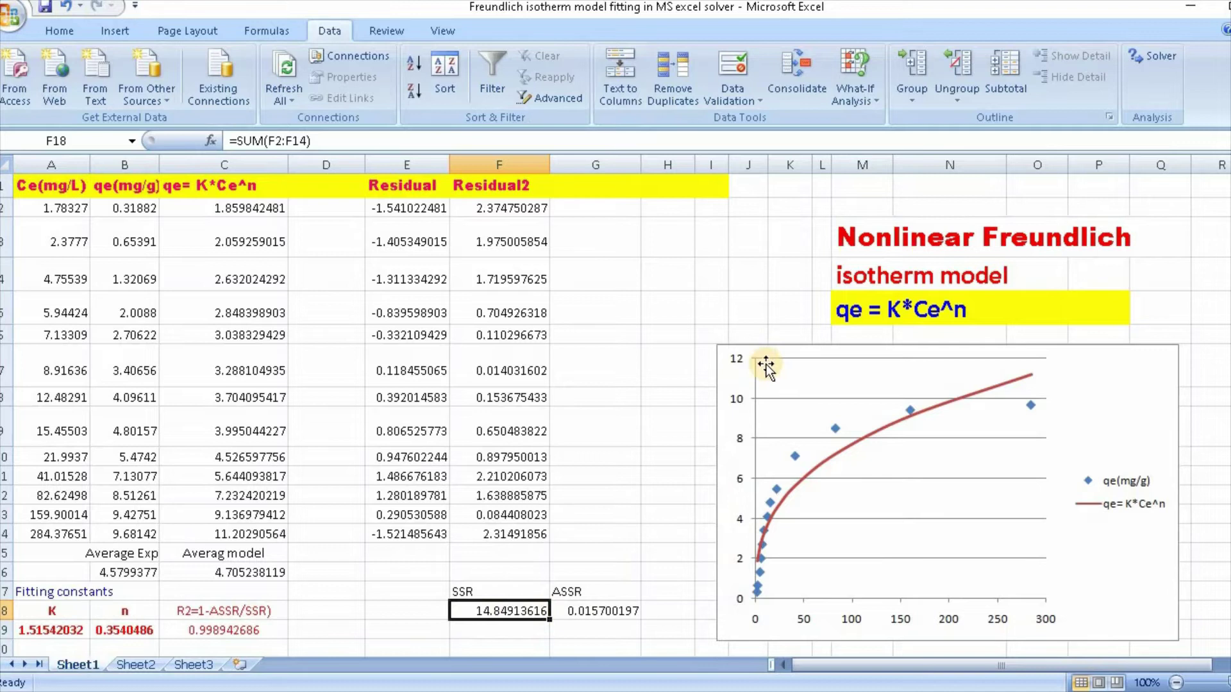
Run Solver to minimise $F$18 by changing $A$19:$B$19.
click(1168, 57)
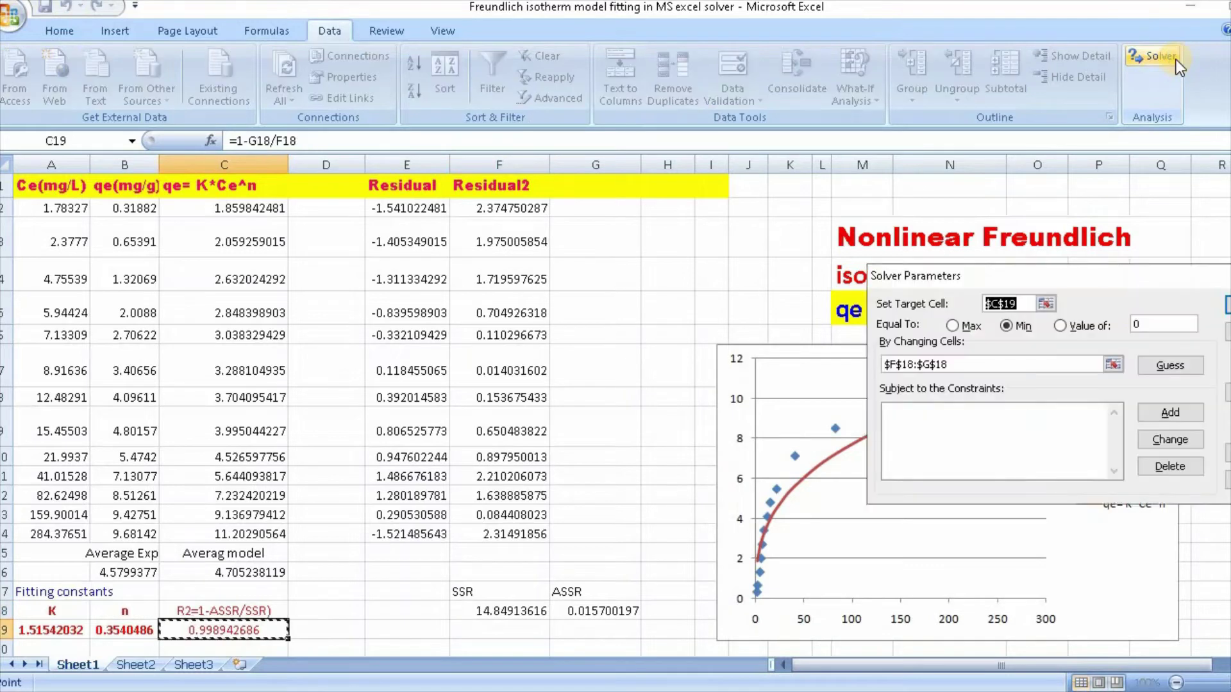
click(1007, 326)
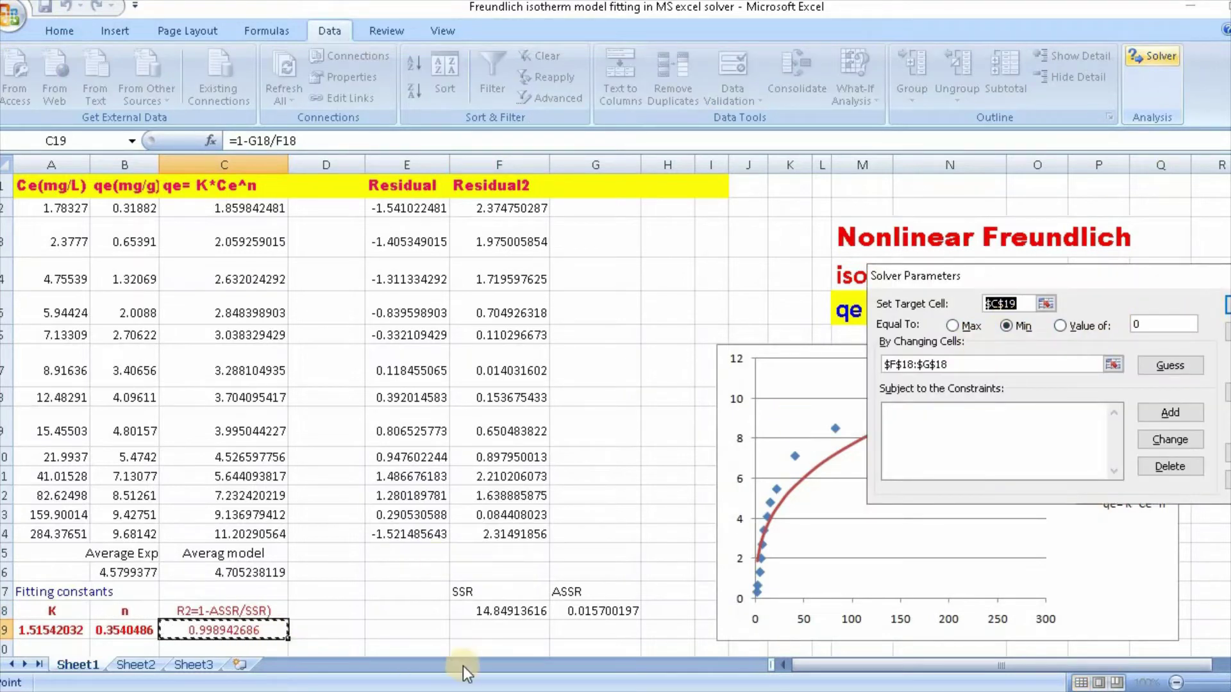
click(490, 617)
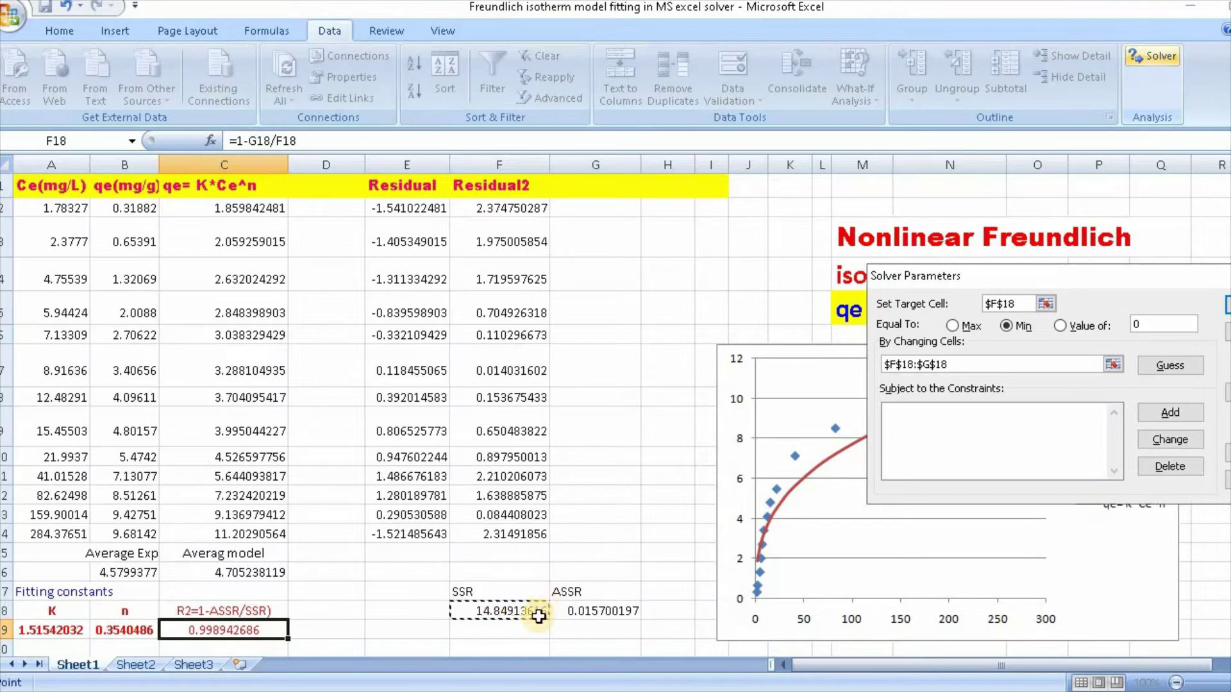
click(1009, 331)
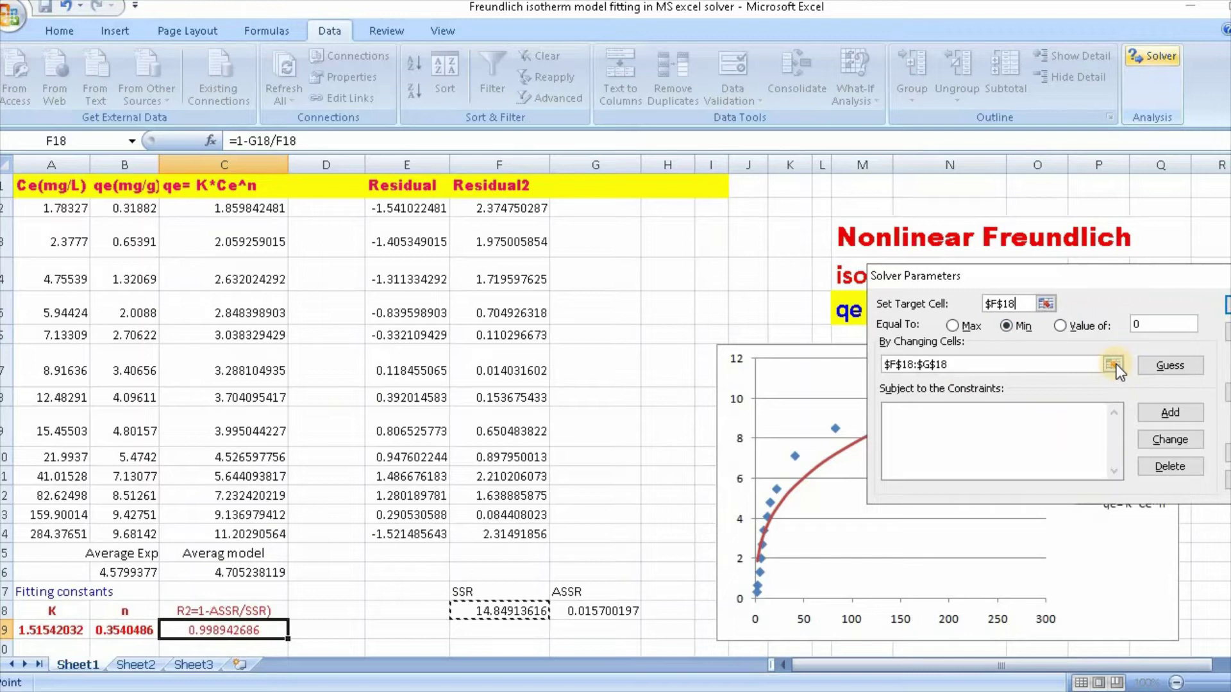
click(1117, 364)
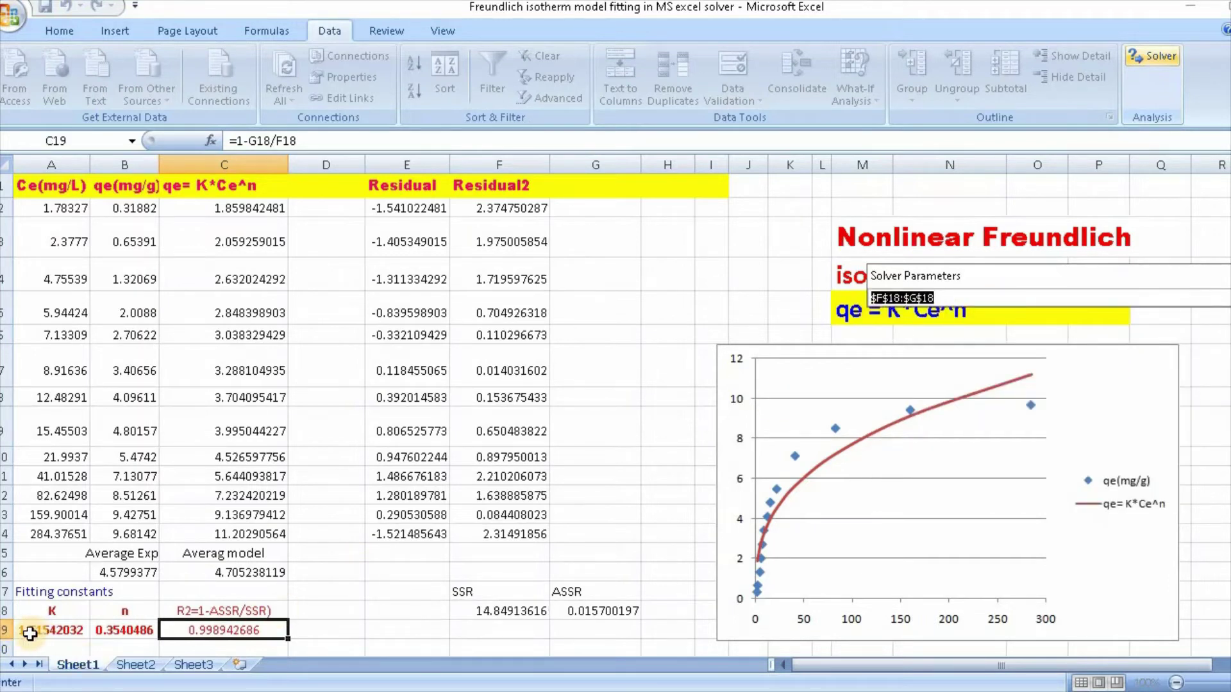
drag(27, 634, 117, 646)
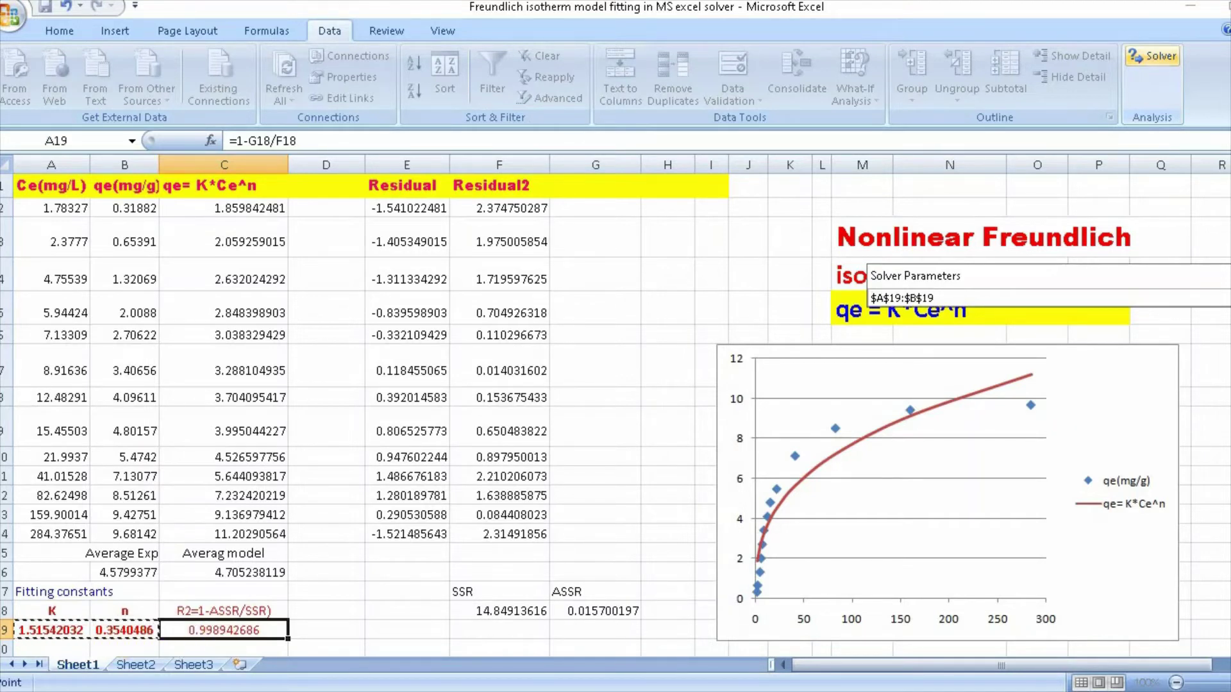
key(Return)
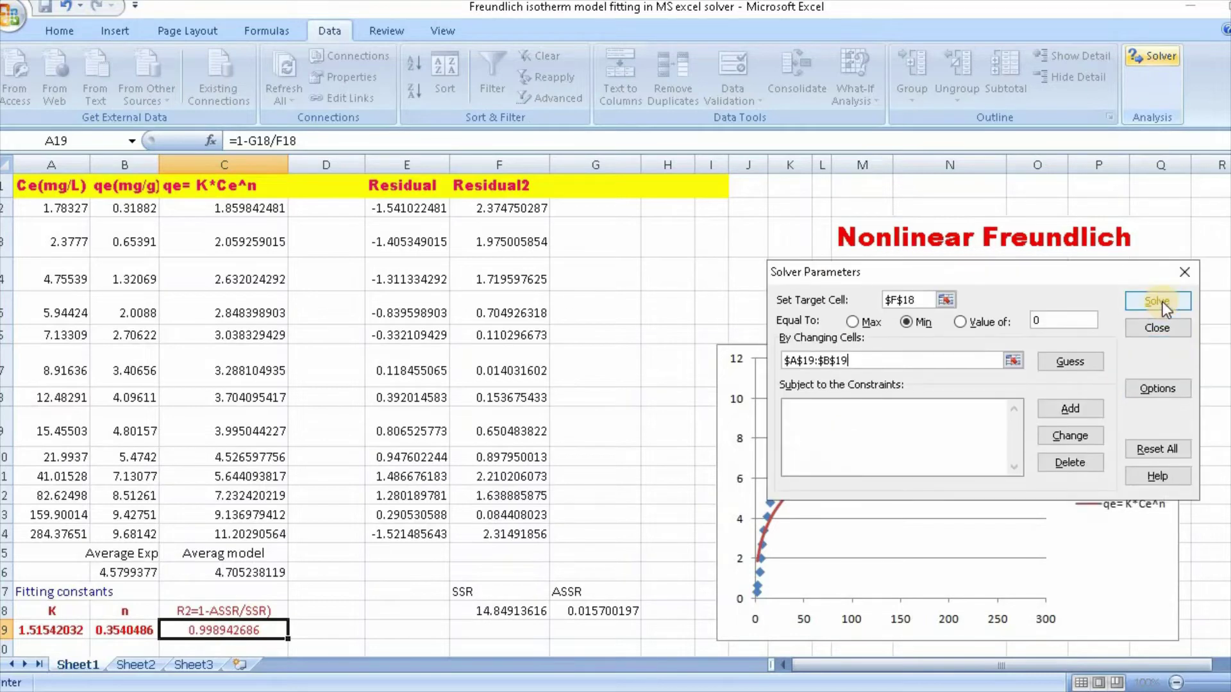
click(1161, 303)
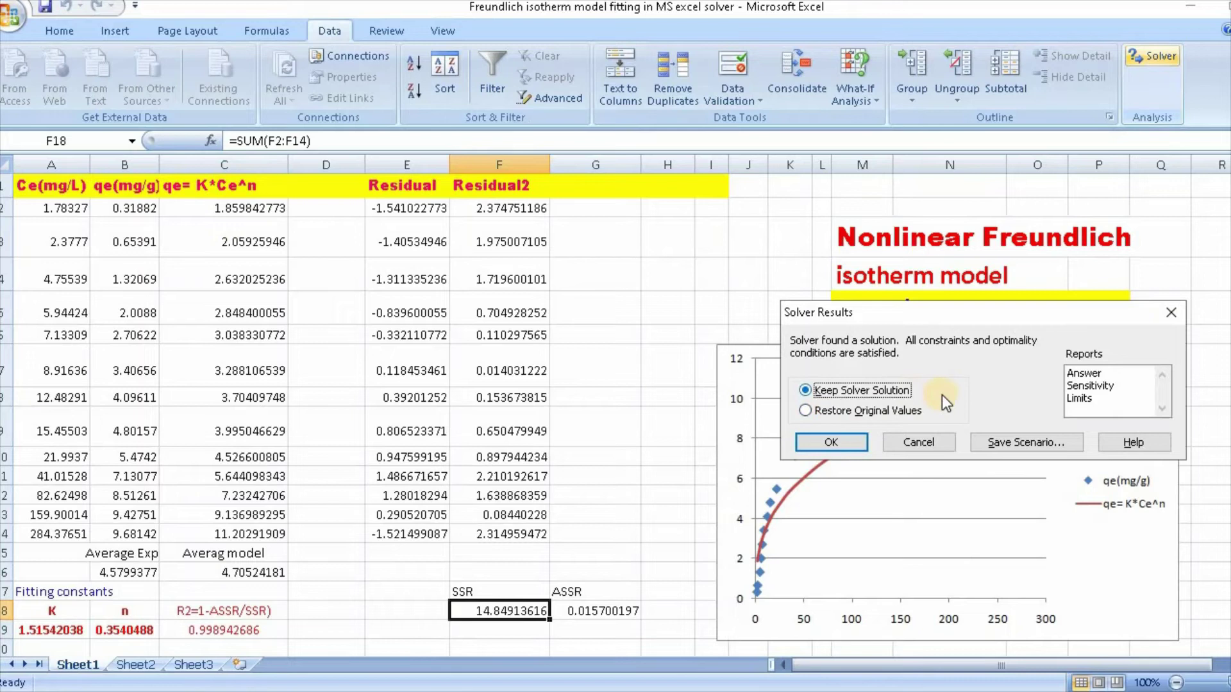
Keep Solver's solution, giving K 1.51542038 and n 0.3540488.
click(831, 442)
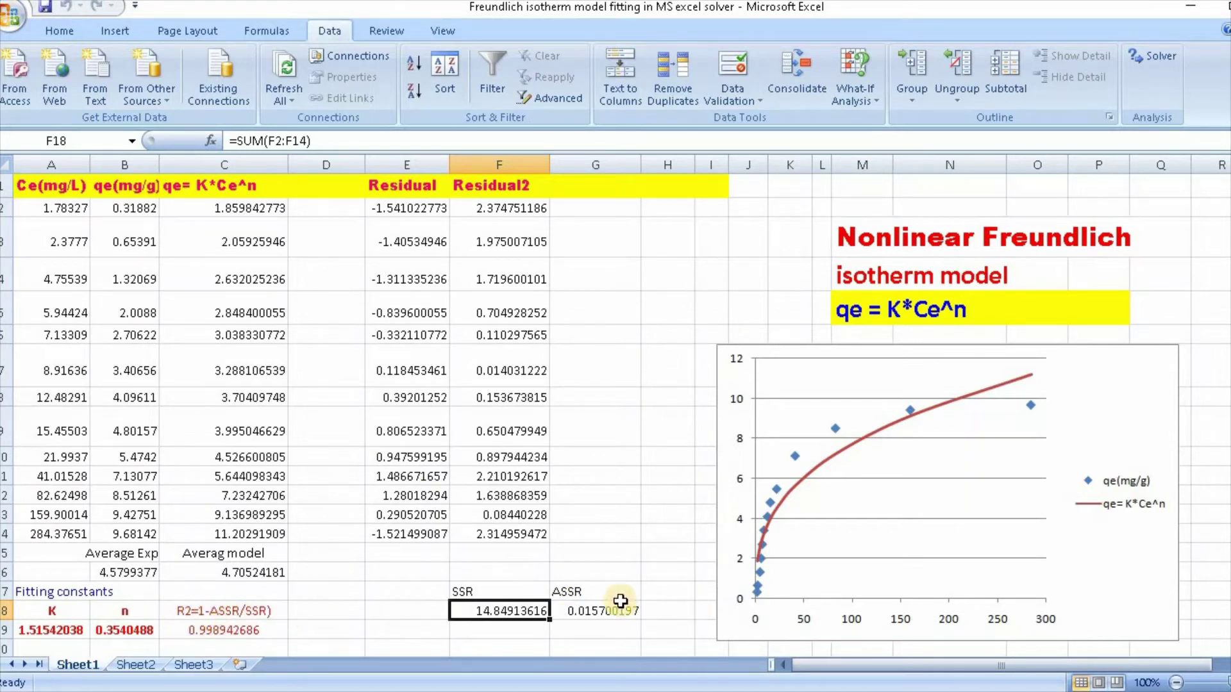
Inspect the ASSR label in G17 and its value in G18.
click(585, 592)
double_click(584, 592)
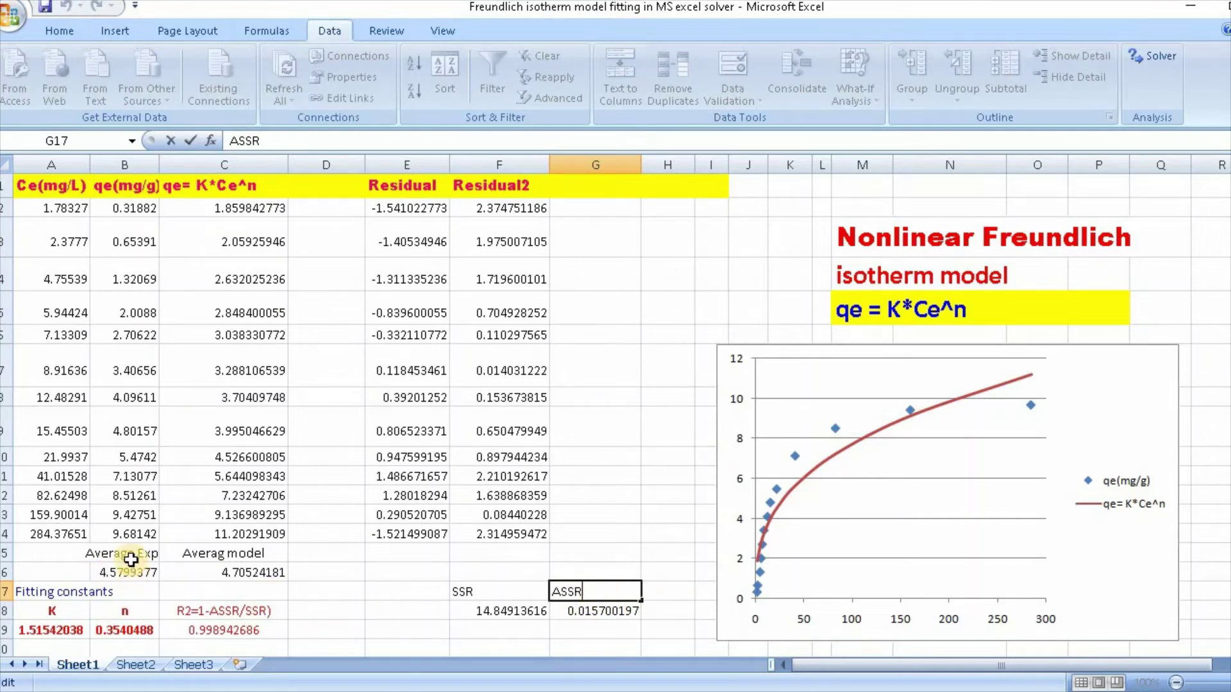
double_click(597, 615)
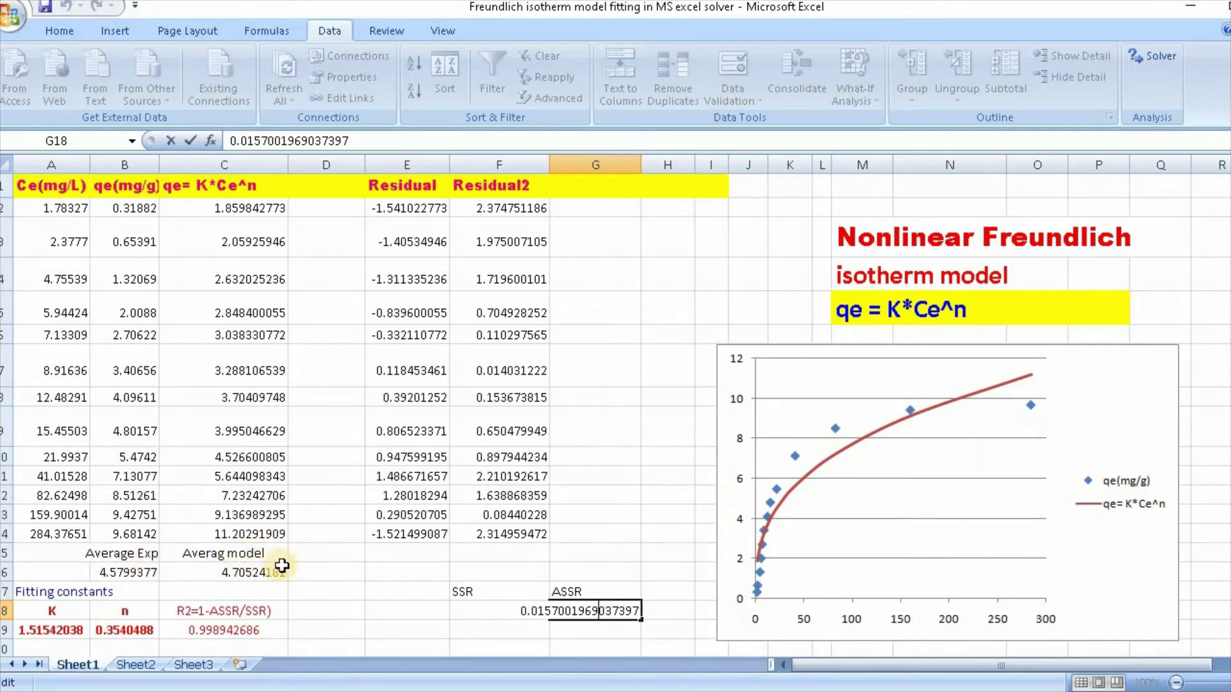
click(267, 561)
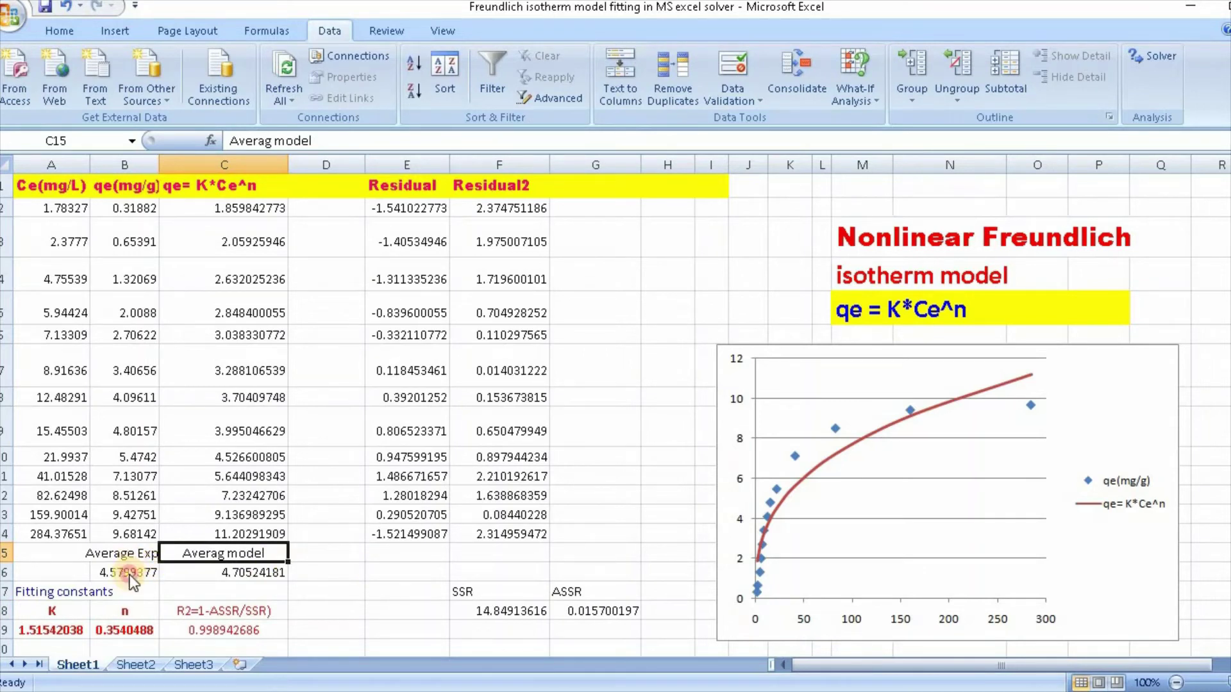
Enter =AVERAGE(B2:B14) in B16 (4.5799377) and =AVERAGE(C2:D14) in C16 (4.70524181).
double_click(132, 571)
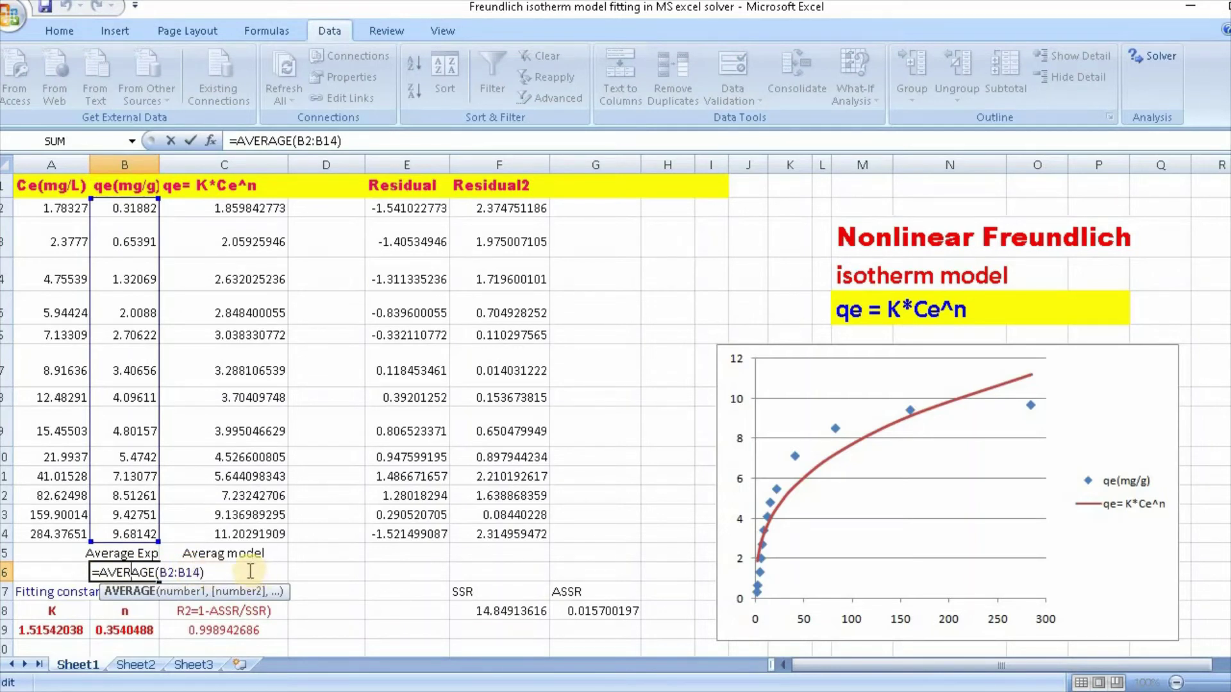
key(Return)
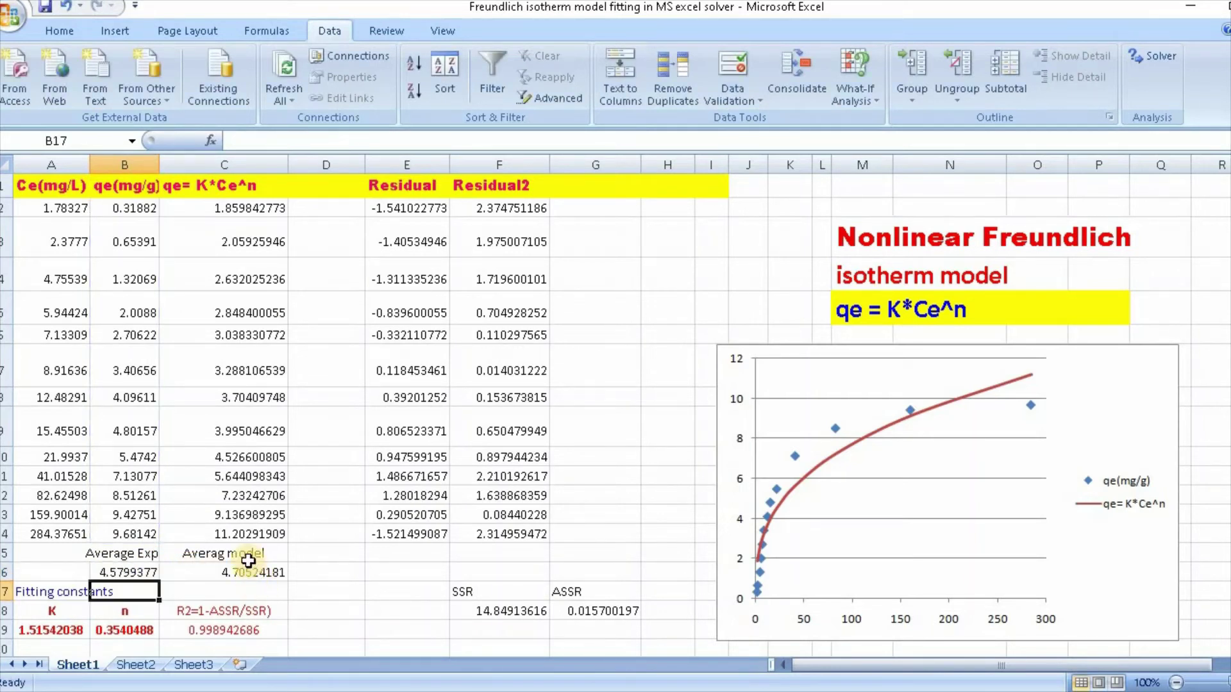
double_click(261, 576)
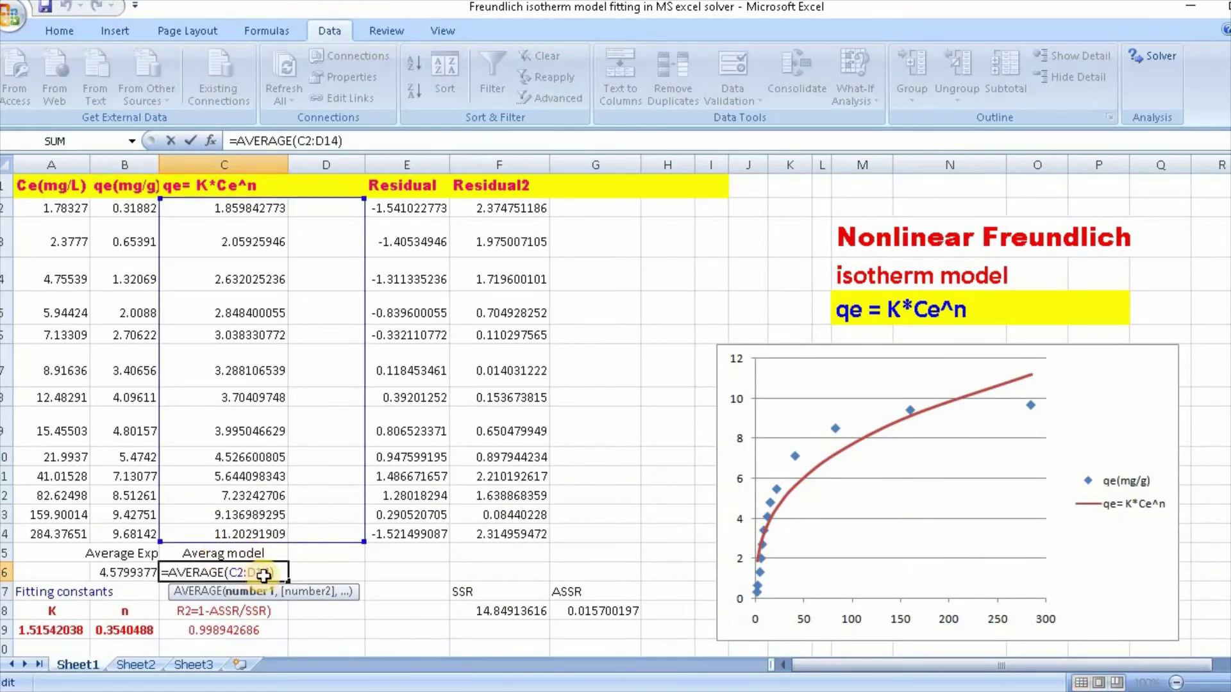
key(Return)
Enter =(B16-C16)^2 in G18, correcting a mistyped exponent, to get 0.015701122.
click(600, 617)
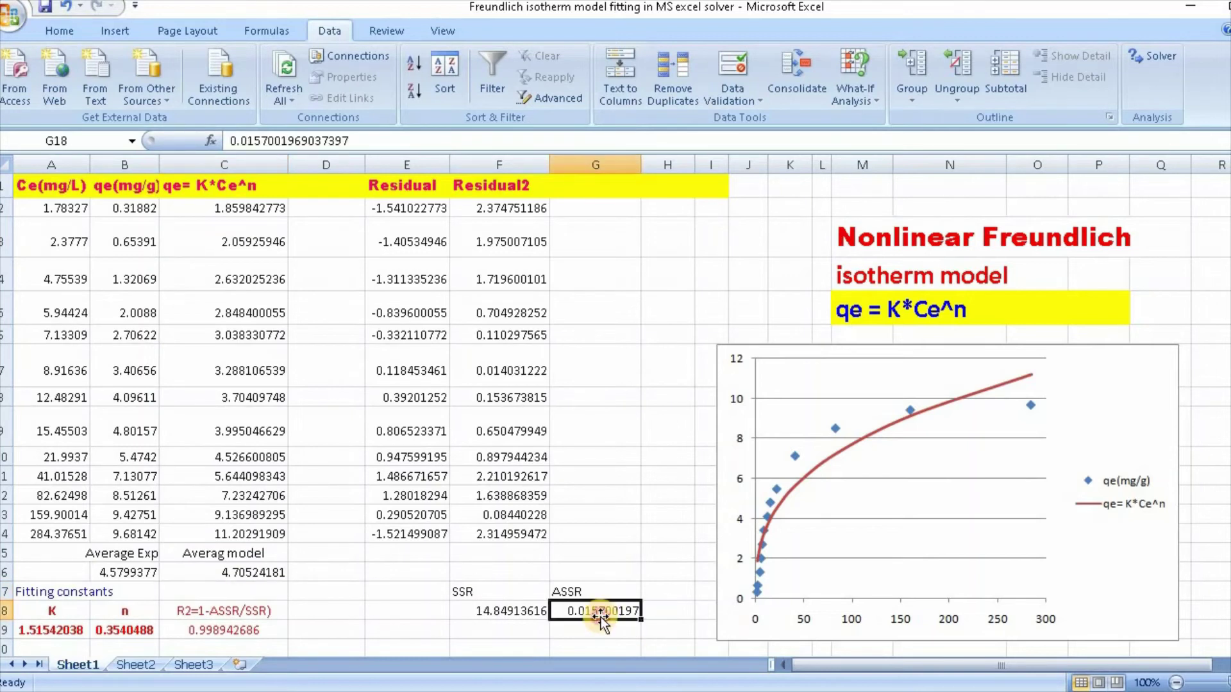
text(=)
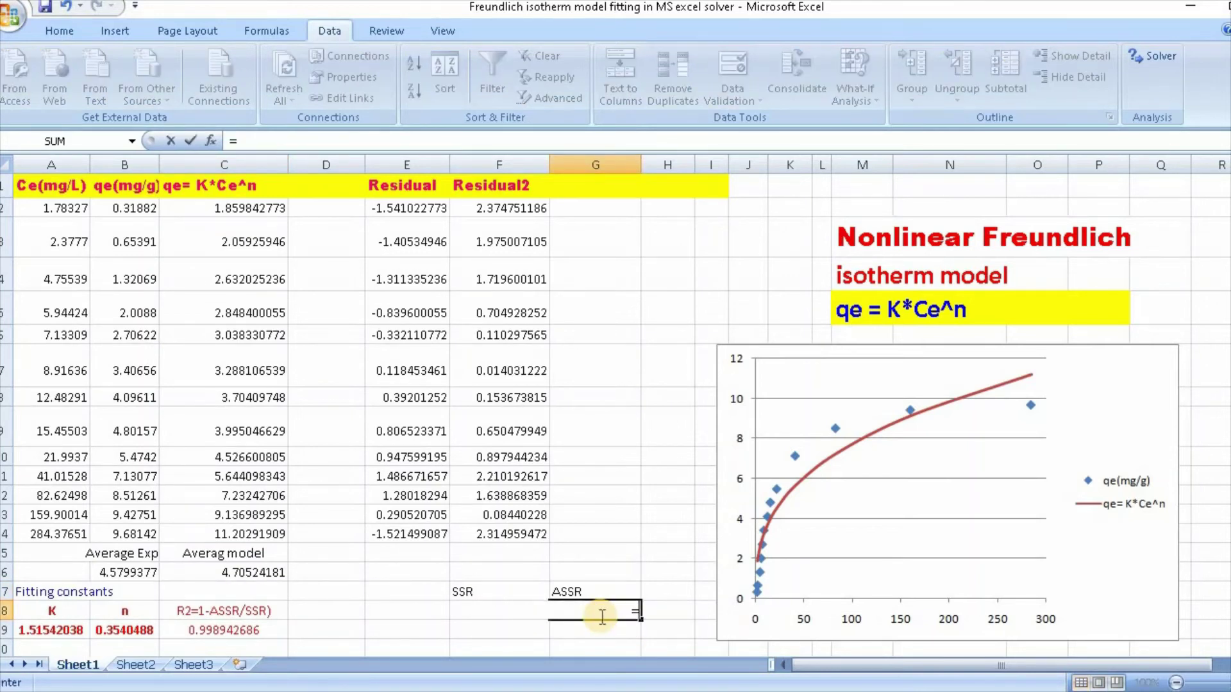
click(131, 575)
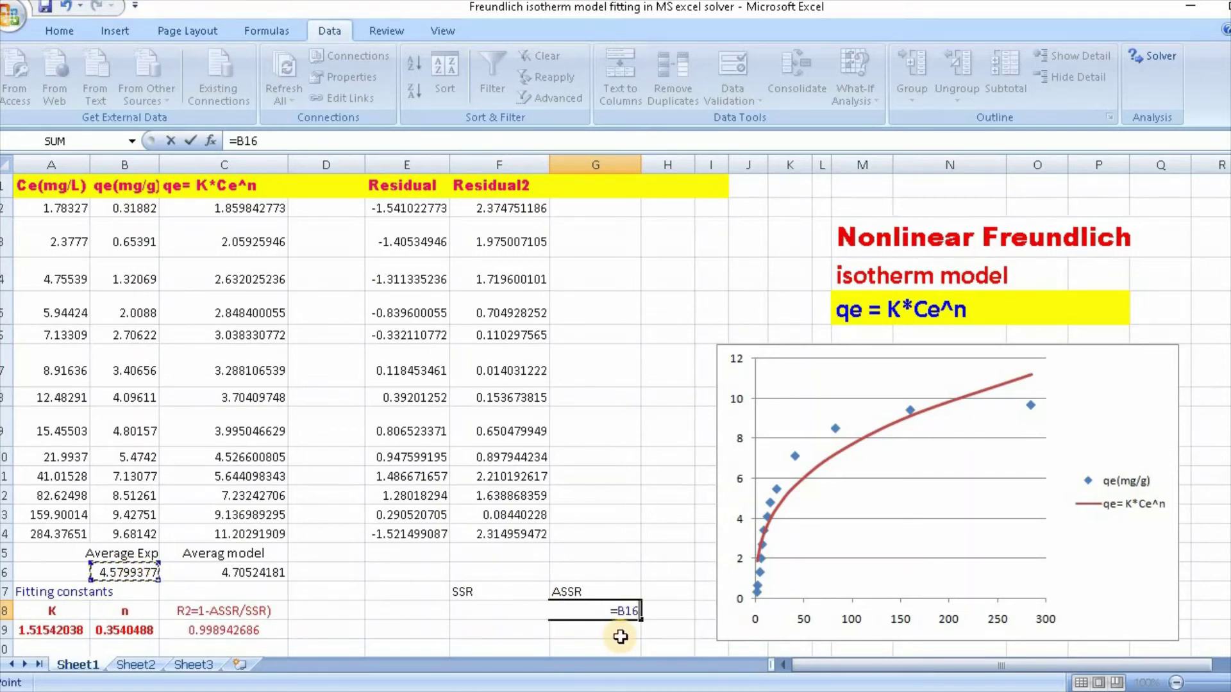
text(-)
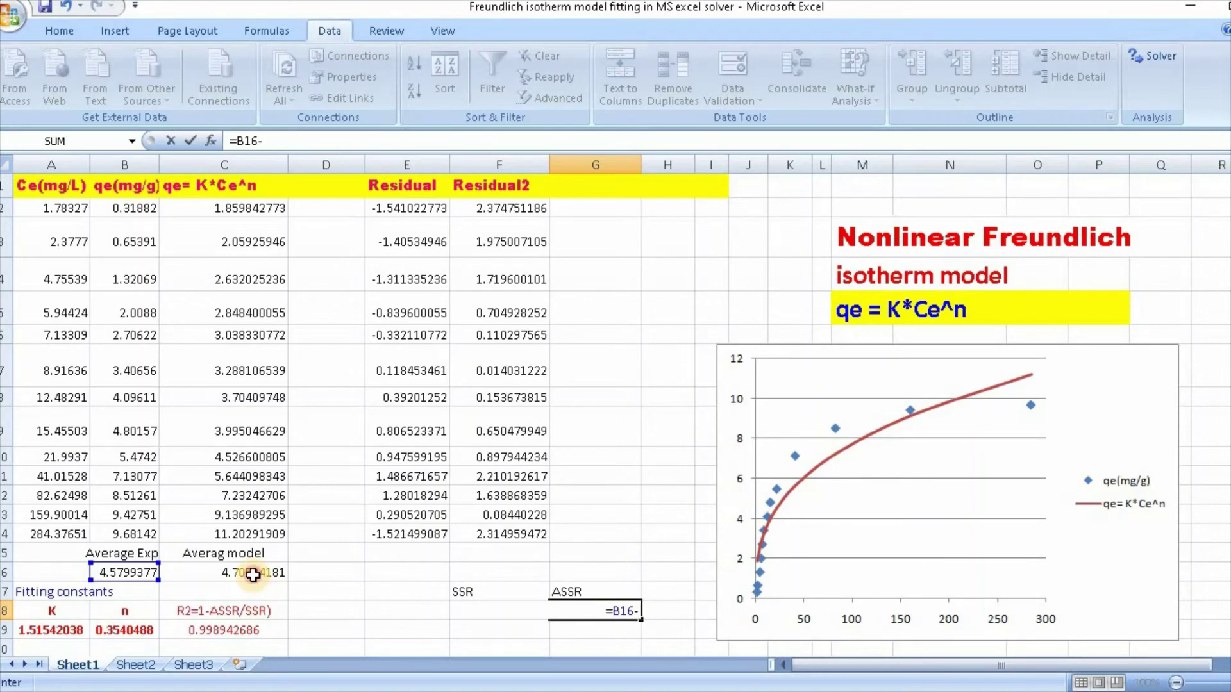
click(252, 575)
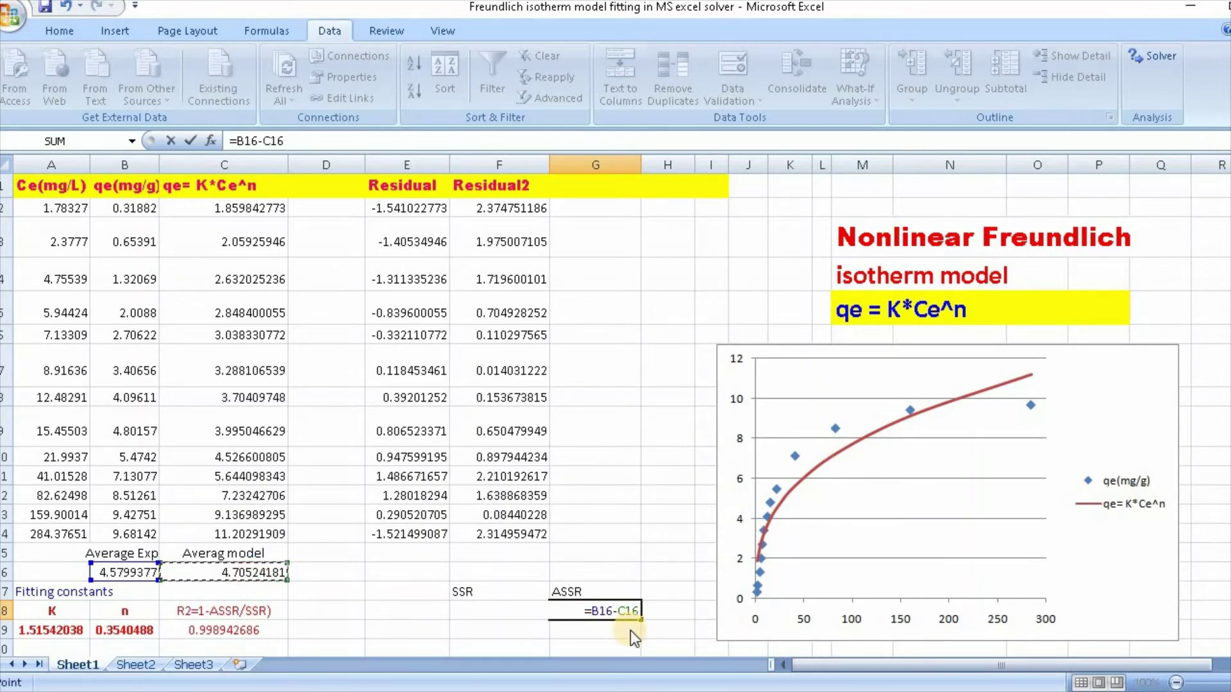
text())
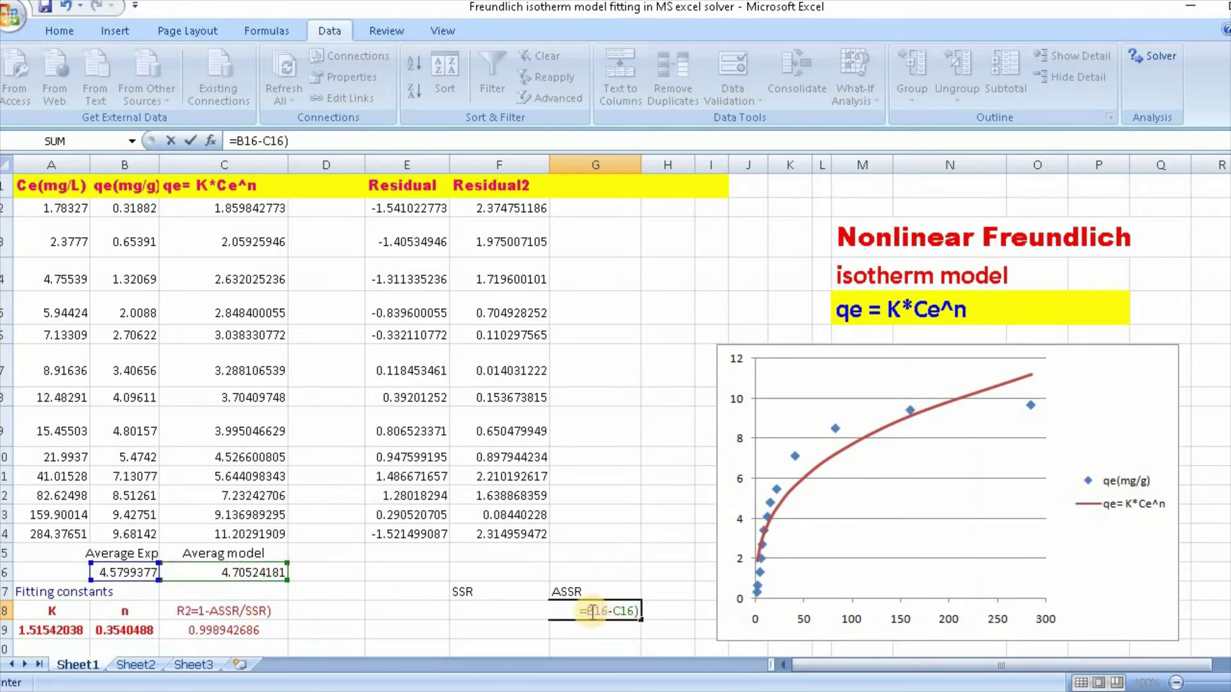
click(588, 612)
text(()
click(636, 611)
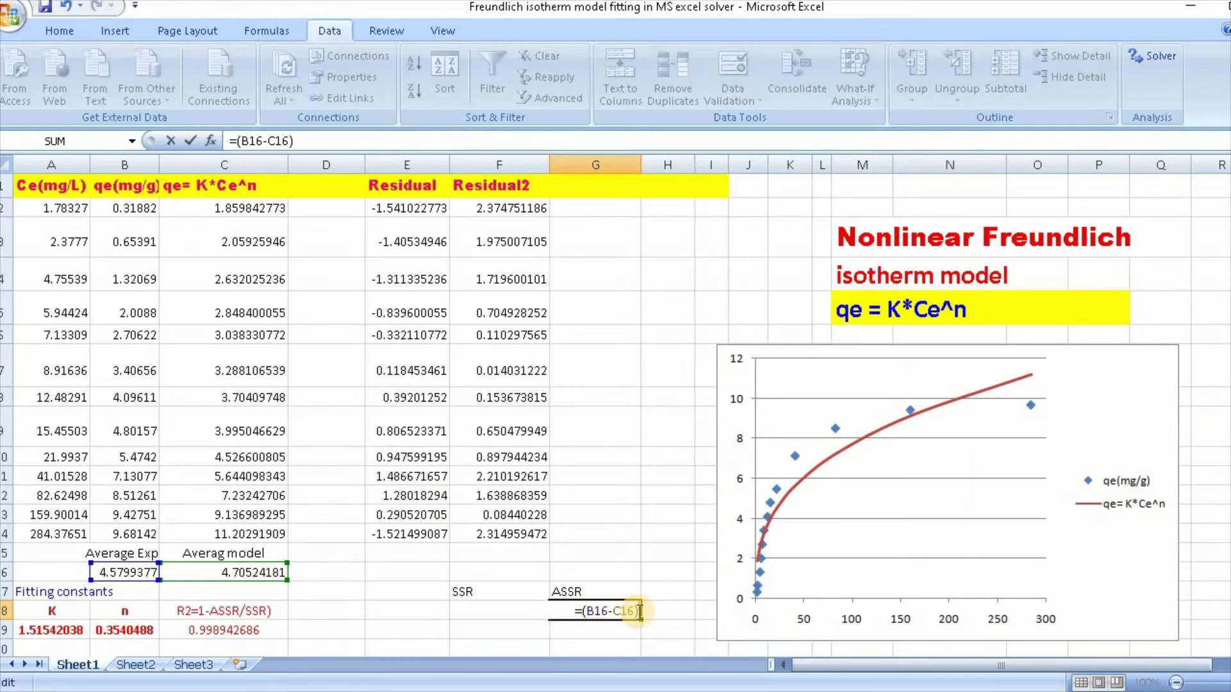
text(^)
text(1)
key(BackSpace)
text(2)
key(Return)
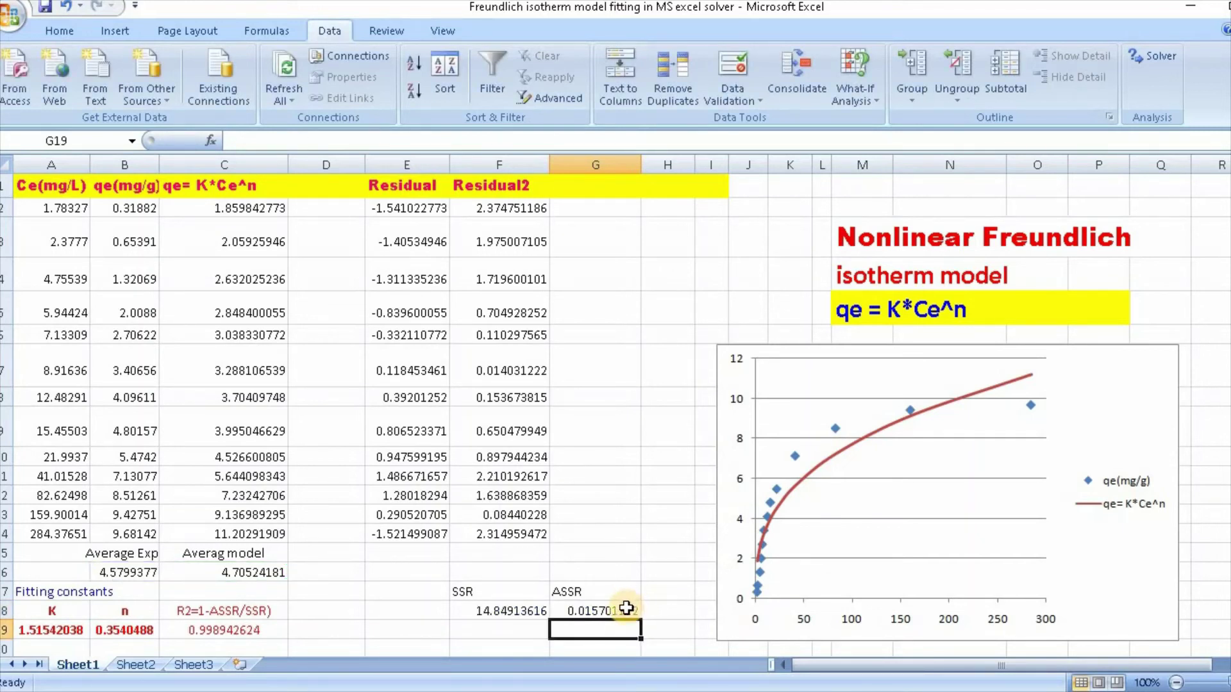
click(626, 610)
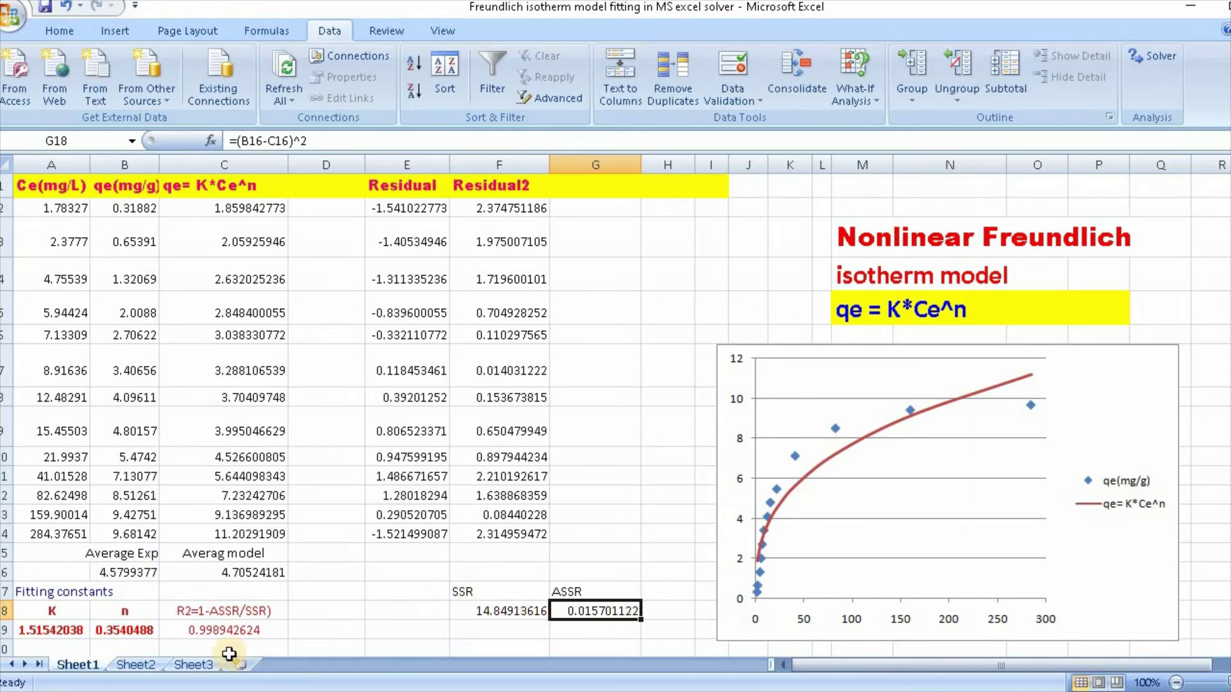
Enter =1-G18/F18 in C19 for R² 0.998942624 and recheck the formula.
click(241, 631)
text(=1-G18/F18)
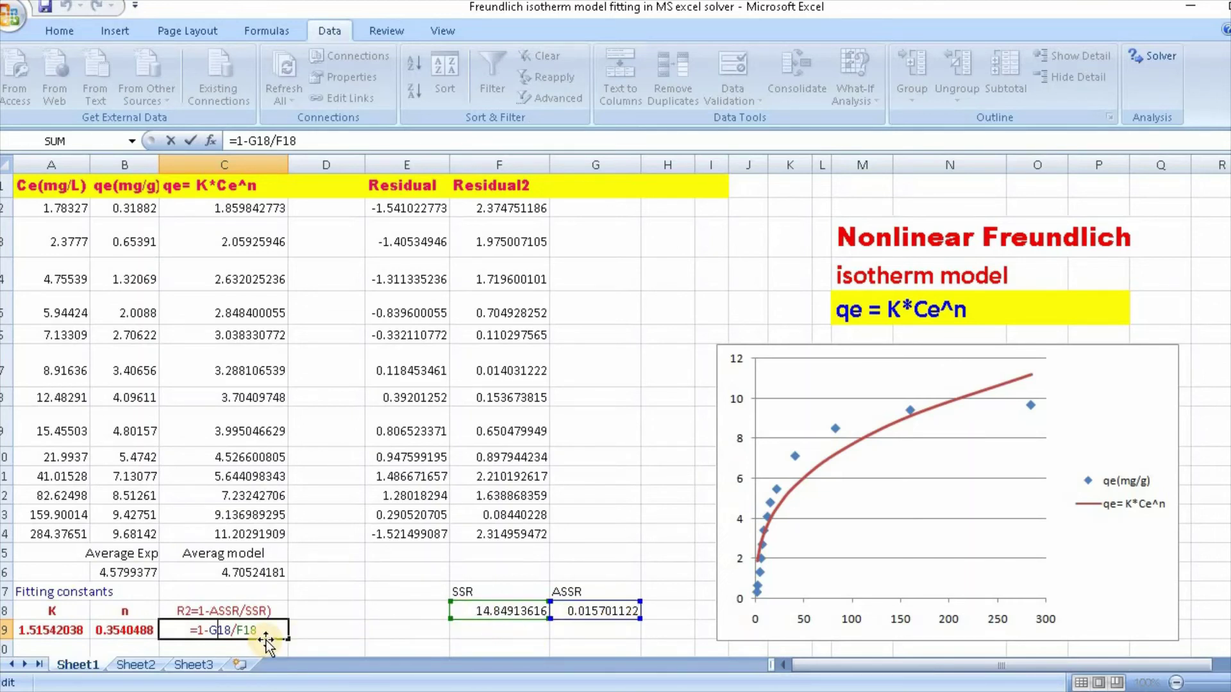
key(Return)
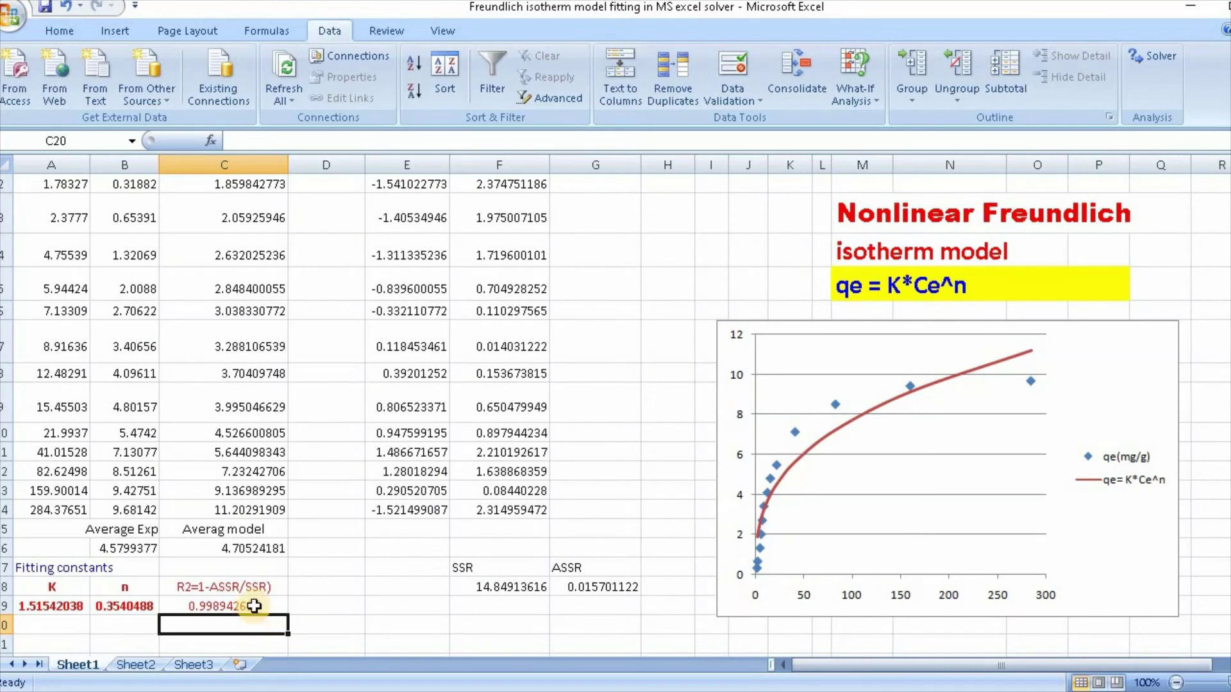
click(253, 606)
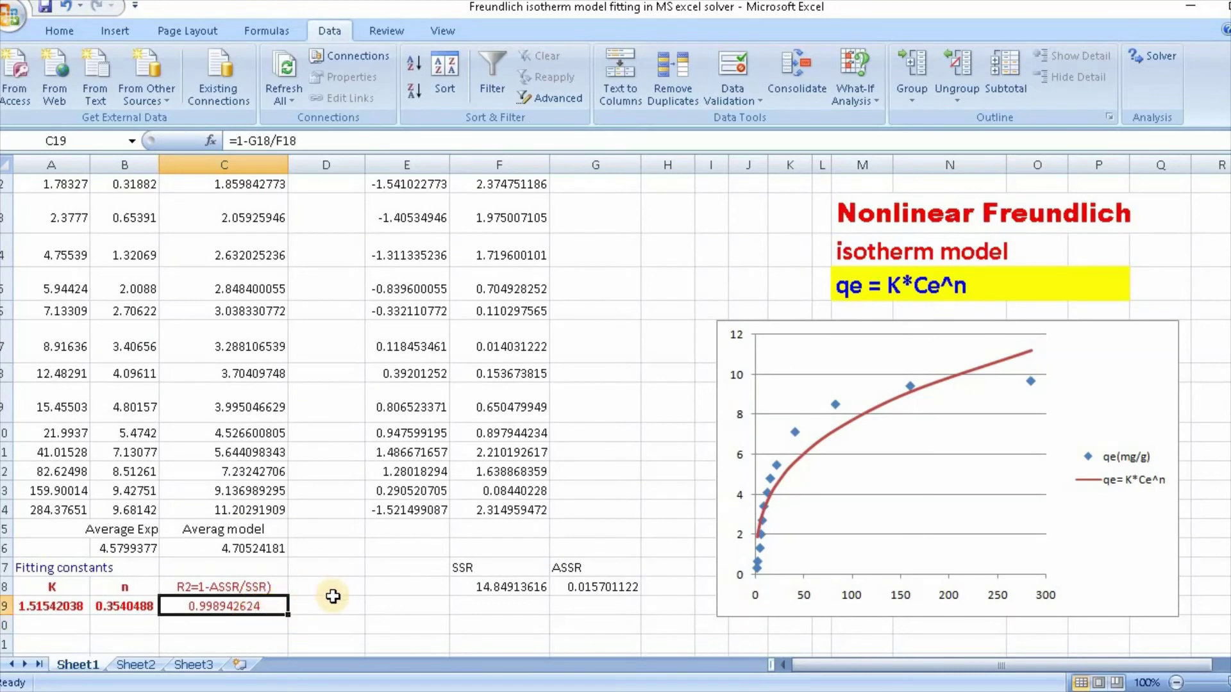